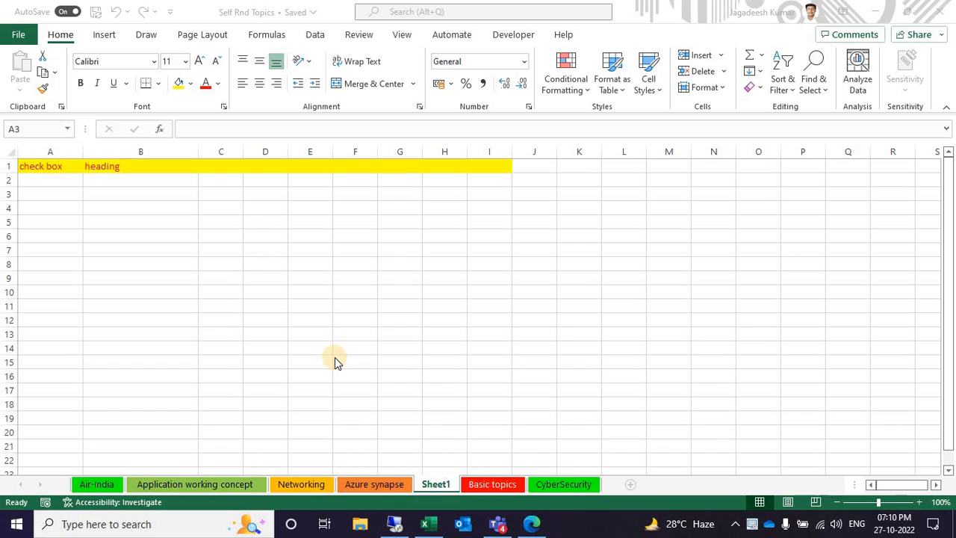
Check in the ribbon customization options that Developer is enabled among the main tabs, and close the options
left_click(47, 198)
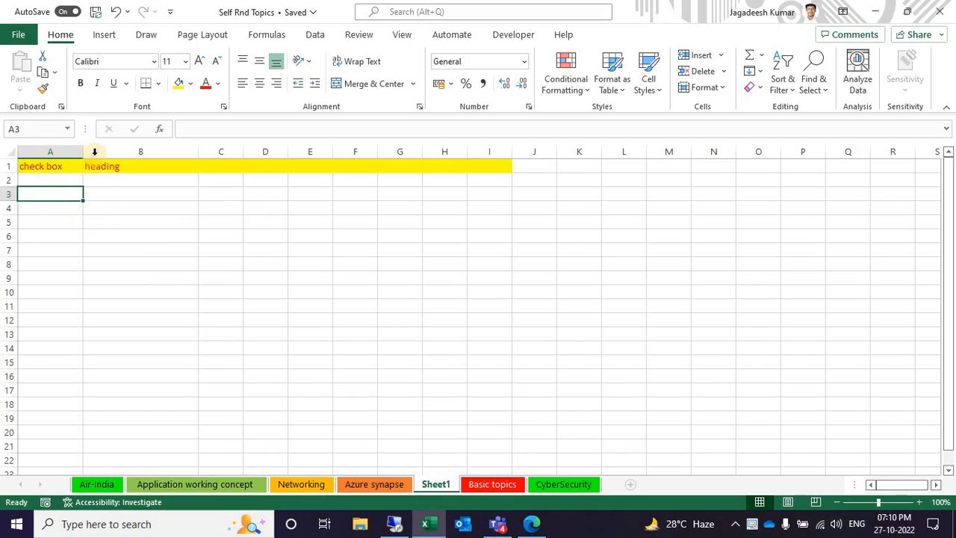
left_click(504, 43)
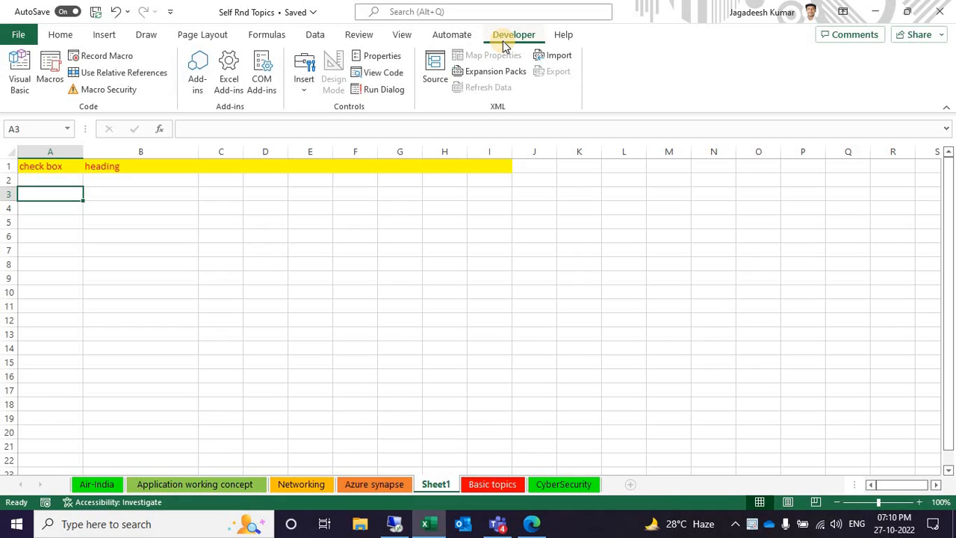
left_click(59, 37)
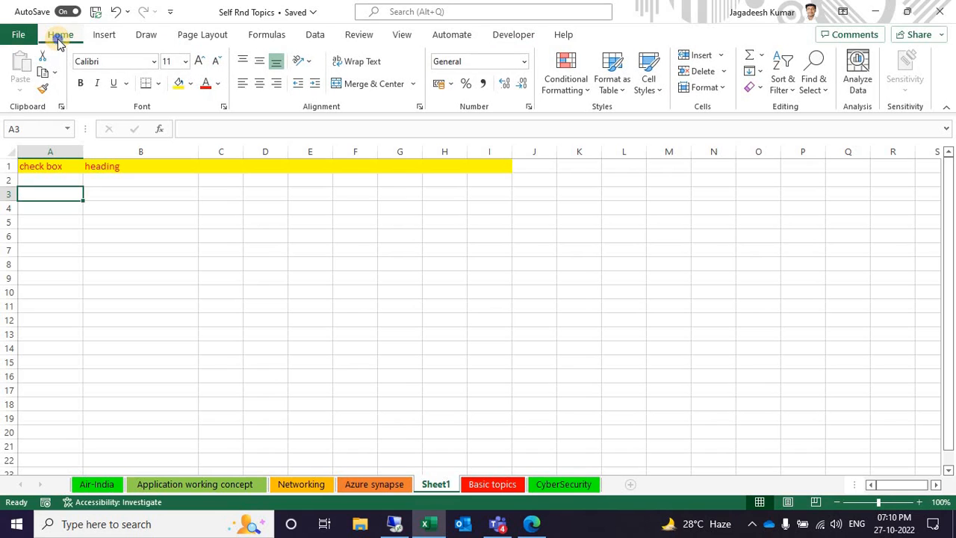
right_click(60, 42)
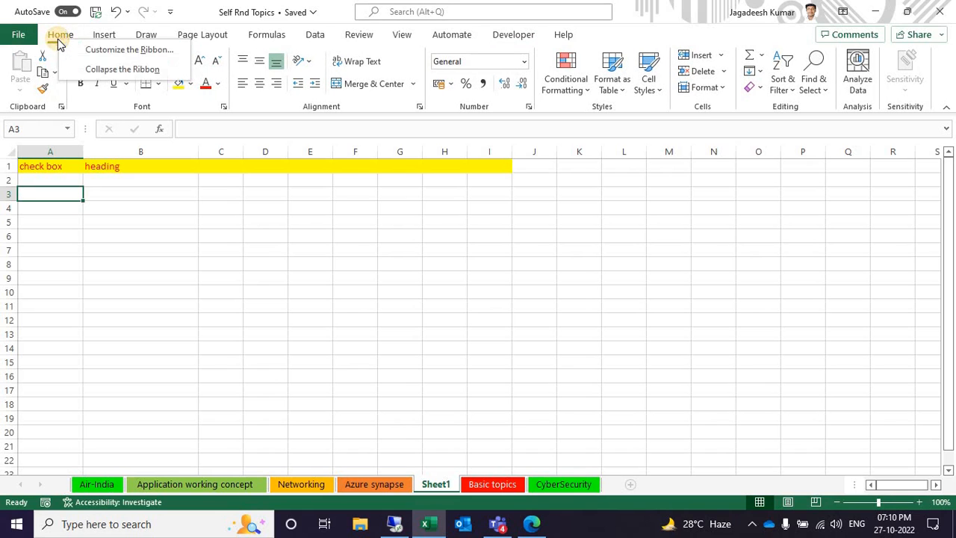
left_click(95, 52)
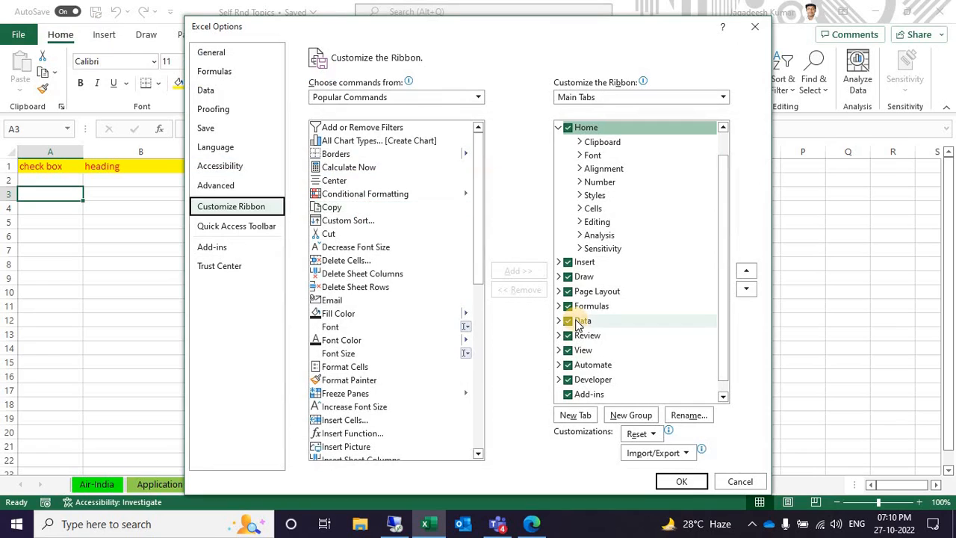
left_click(567, 380)
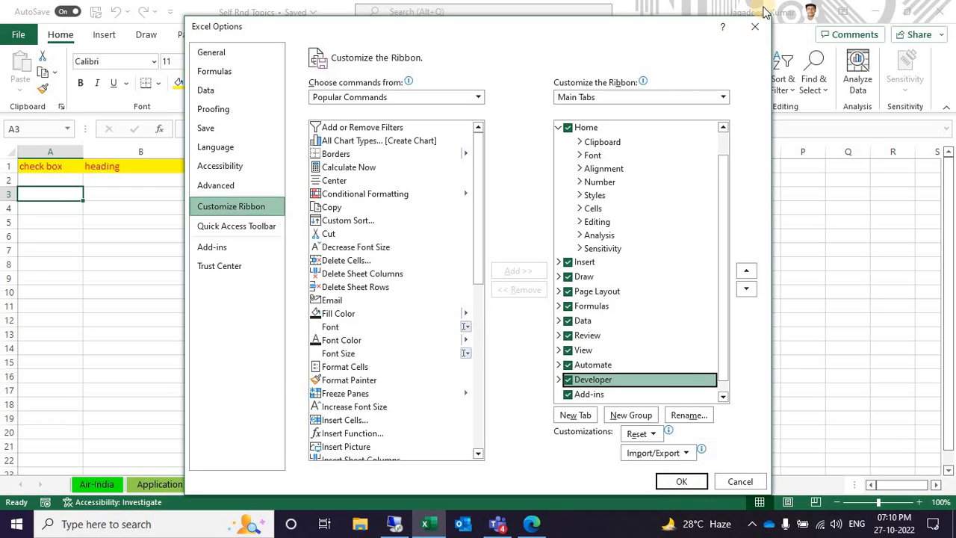
left_click(757, 30)
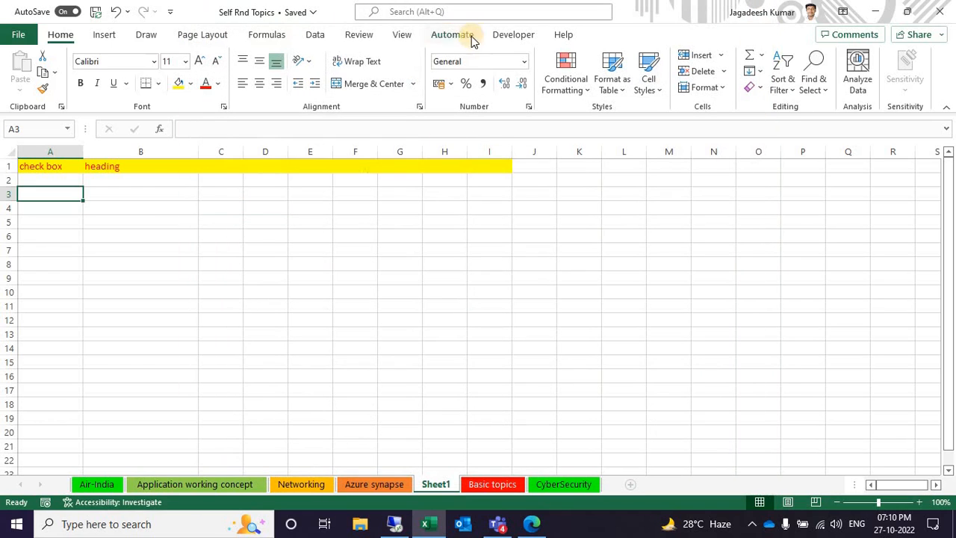
Insert a small Check Box form control in cell A3 and delete its label text
left_click(508, 37)
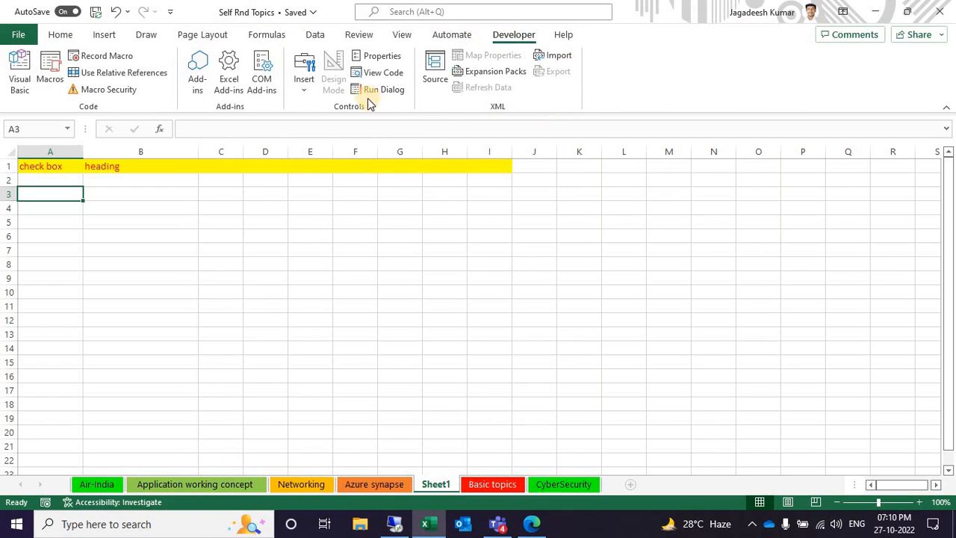
left_click(303, 93)
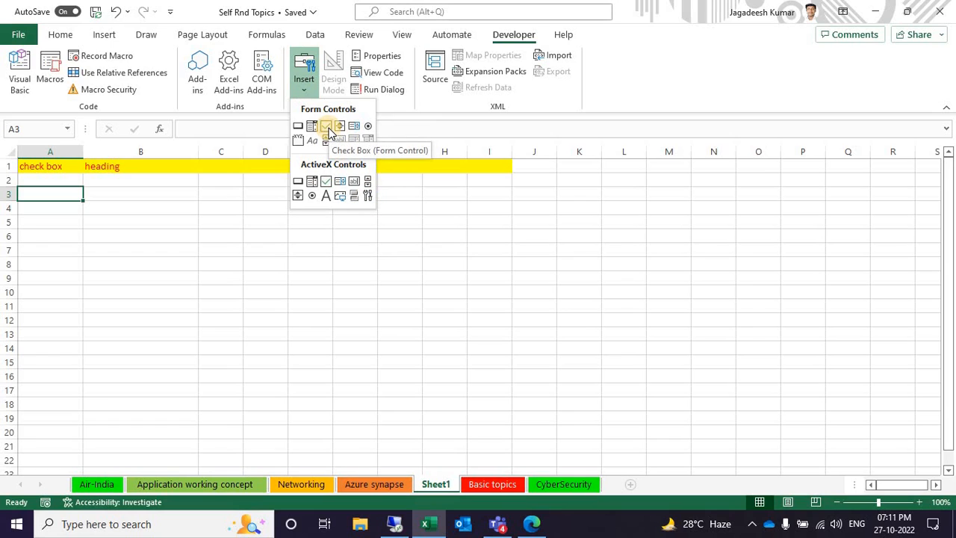
left_click(329, 128)
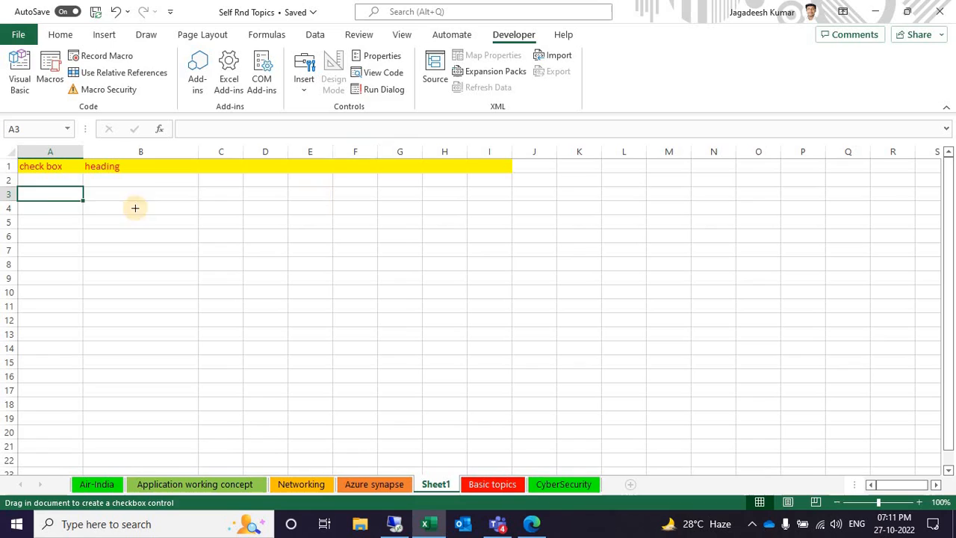
left_click_drag(30, 189, 51, 199)
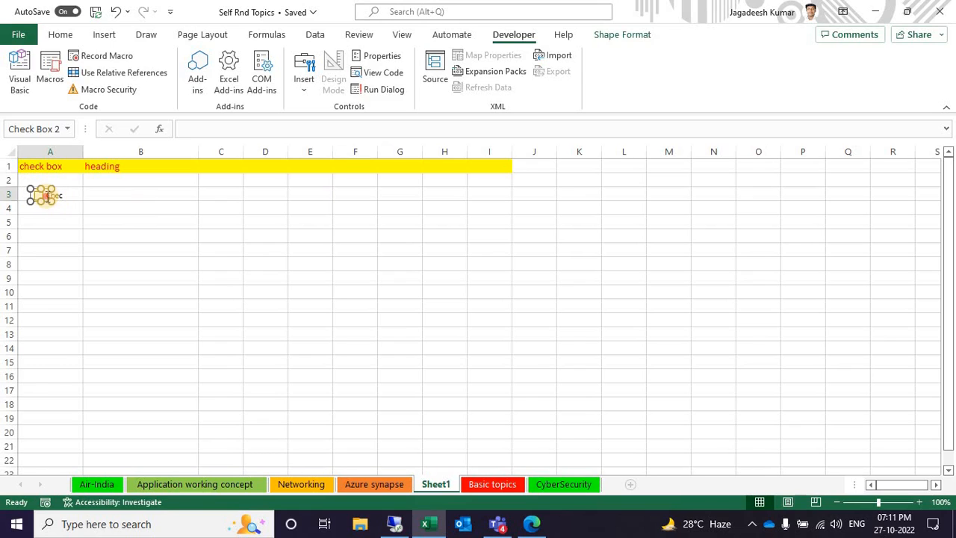
left_click(46, 196)
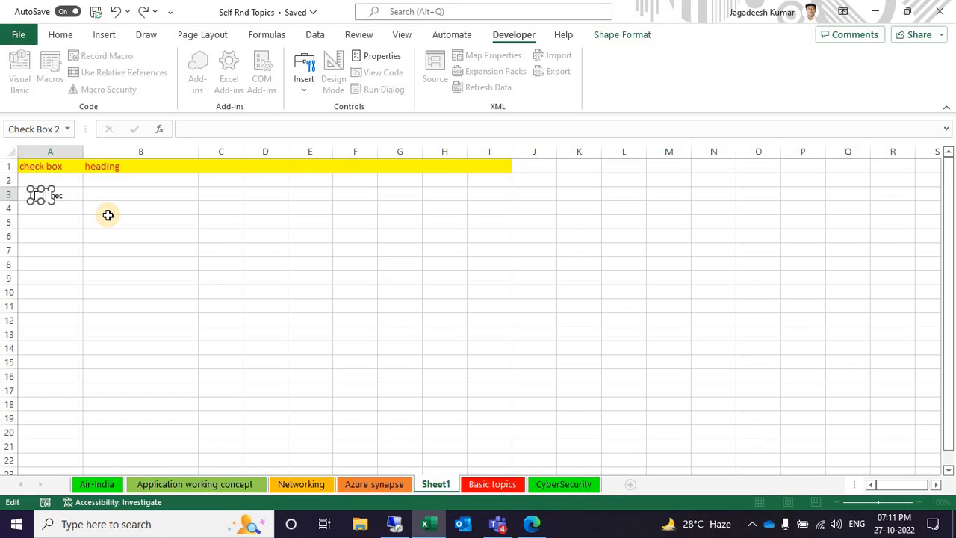
left_click(65, 215)
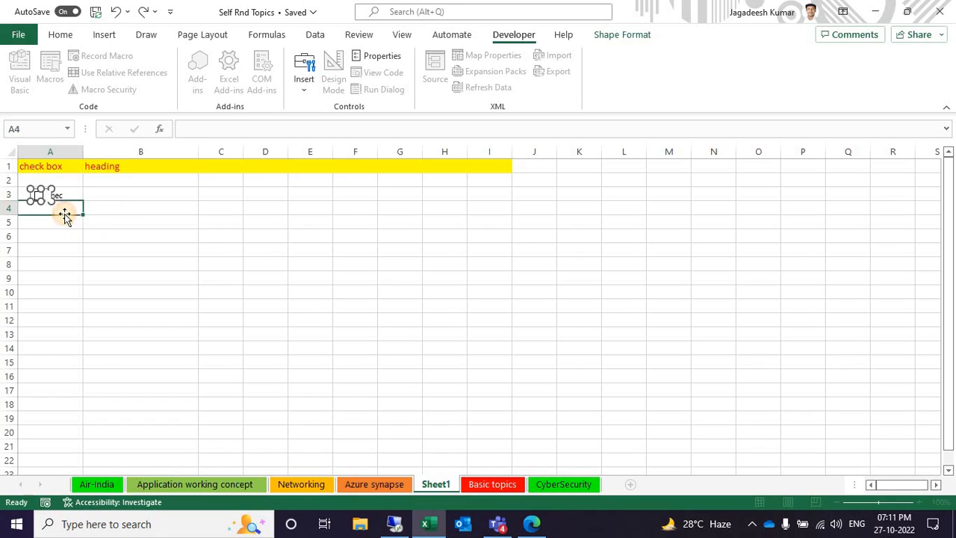
Fill the check box in cell A3 down through cell A6
left_click(107, 195)
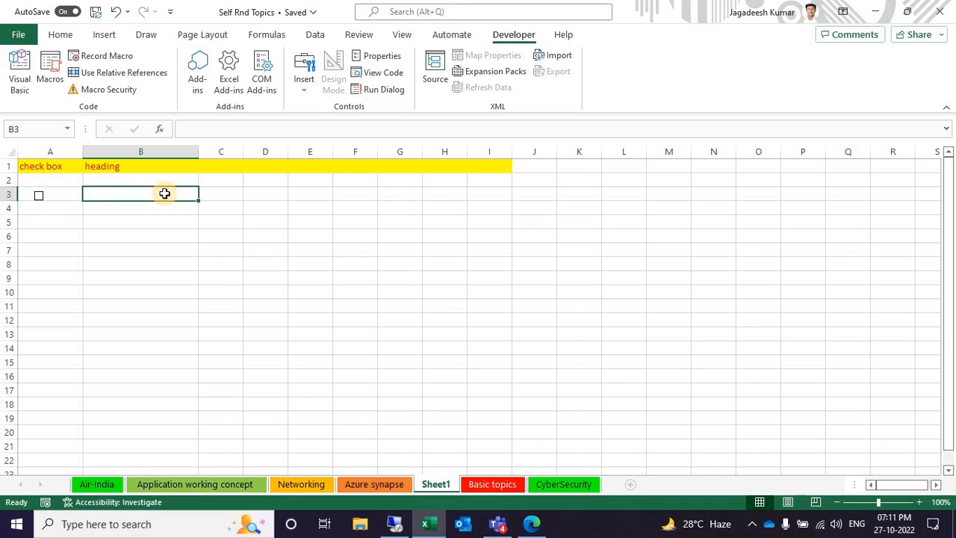
left_click(75, 199)
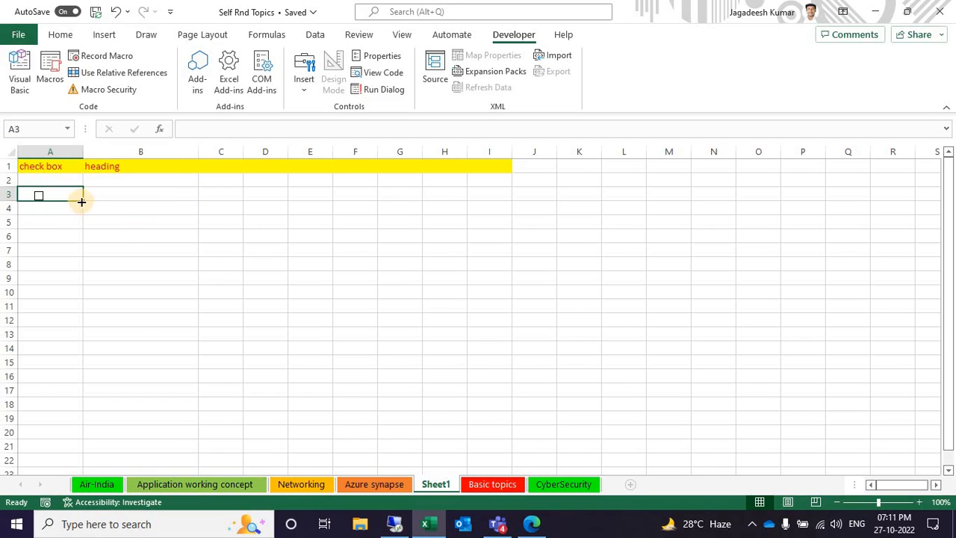
left_click_drag(81, 201, 84, 236)
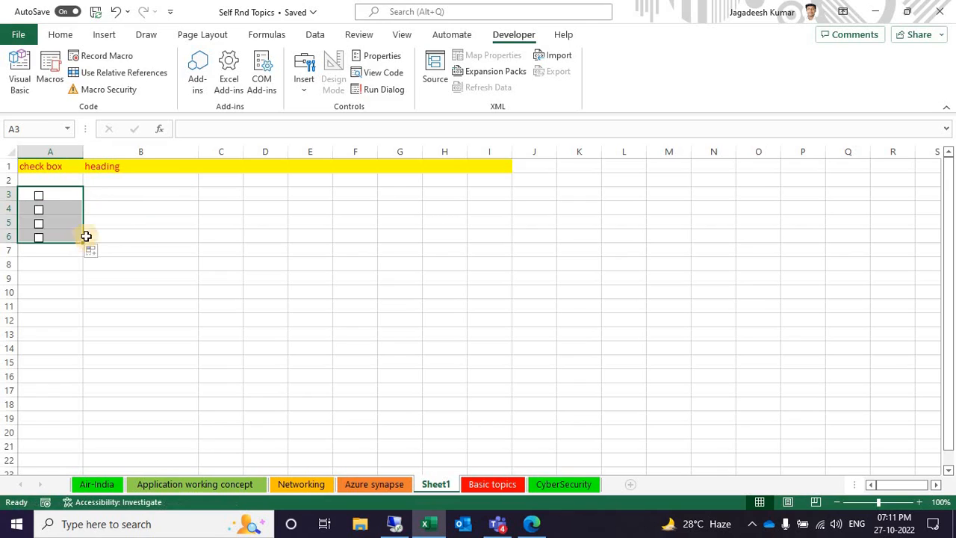
left_click(125, 223)
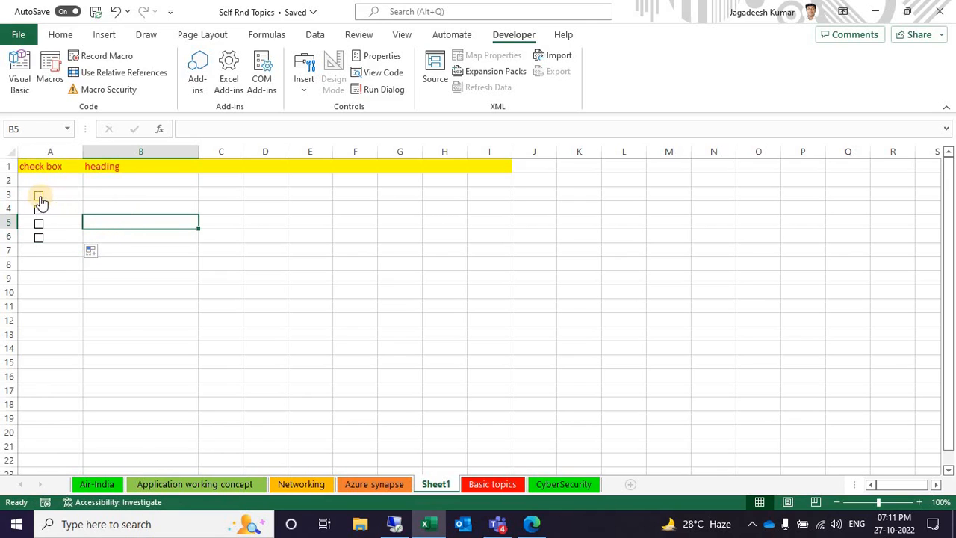
left_click(107, 197)
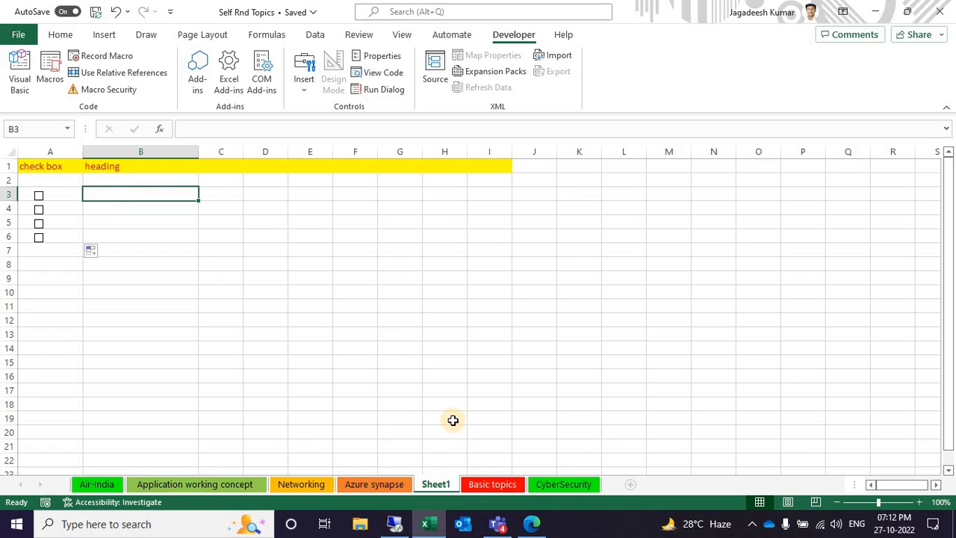
Toggle the row 57 check box on the Basic topics sheet to examine its row highlighting and linked value, and return to Sheet1
left_click(508, 486)
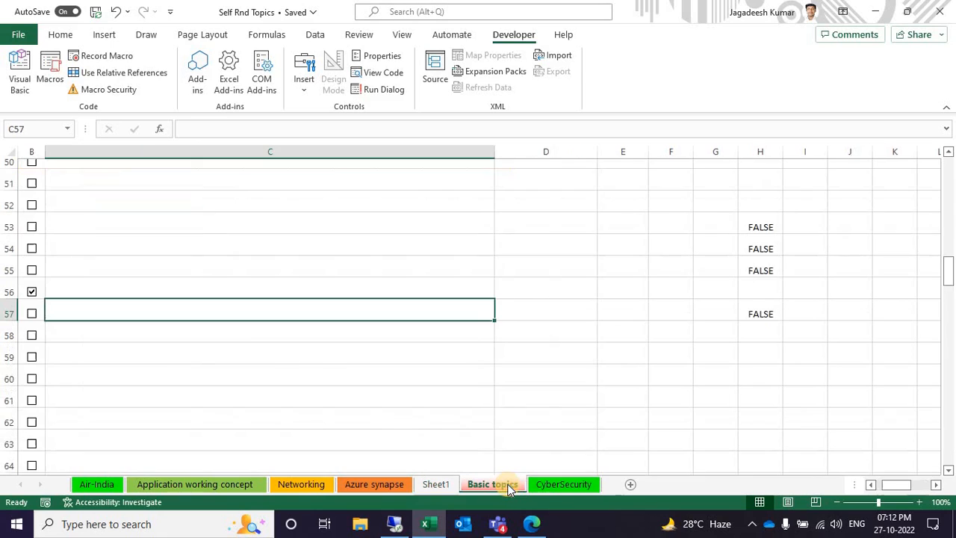
left_click(33, 313)
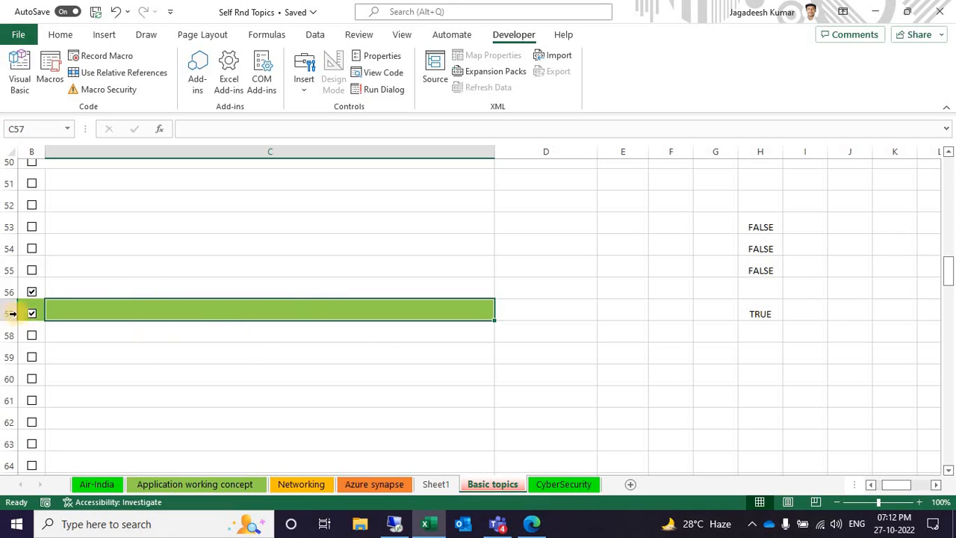
left_click(32, 314)
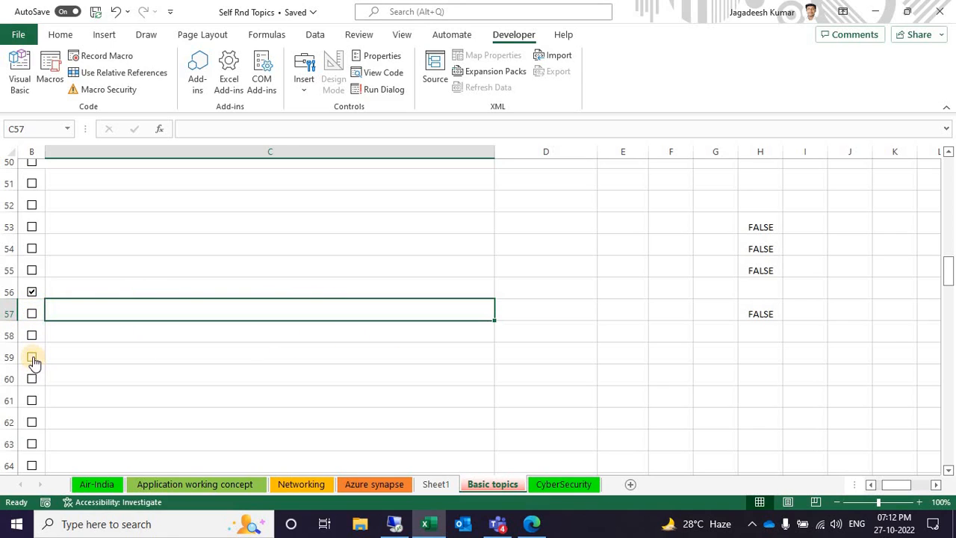
left_click(32, 357)
left_click(35, 351)
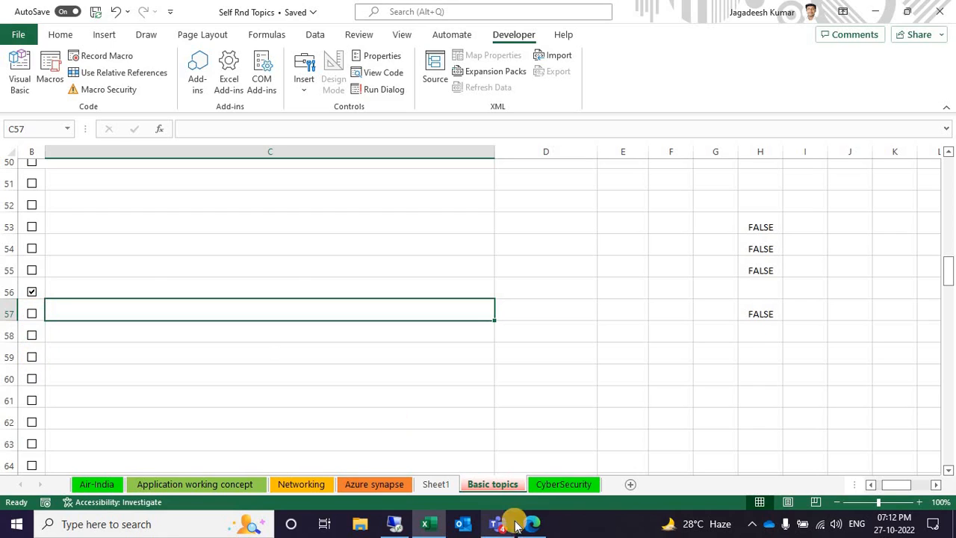
left_click(436, 486)
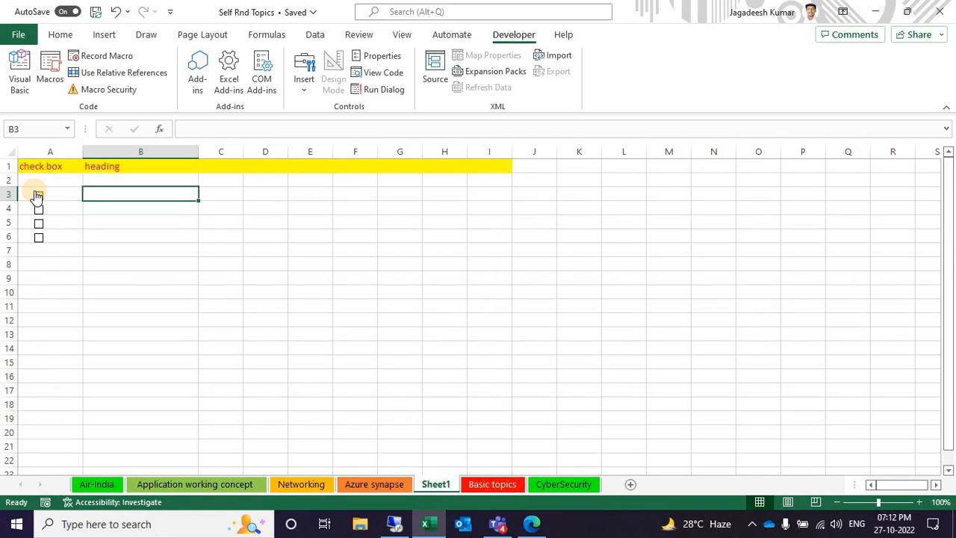
Tick the check box in A3 and link it to cell C3 through its Format Control settings
left_click(38, 195)
left_click(50, 192)
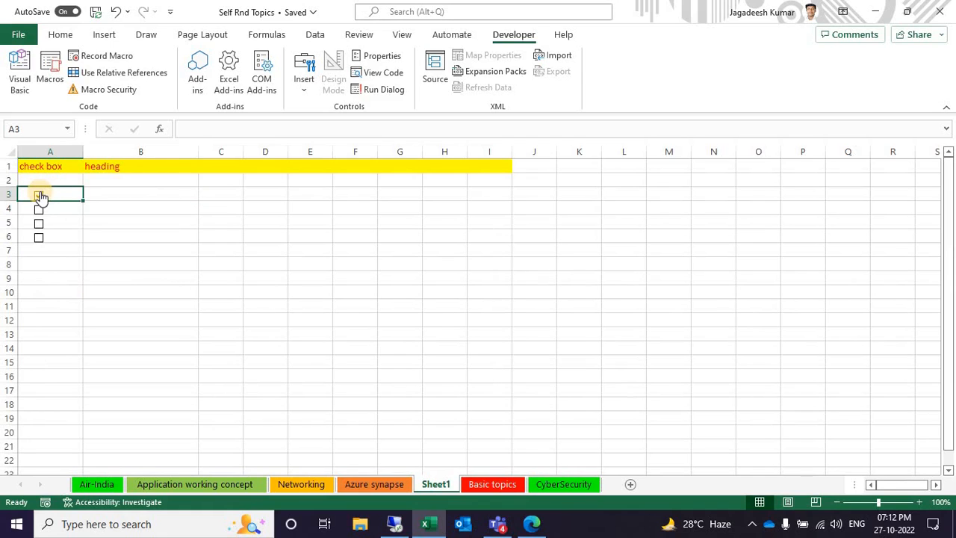
right_click(41, 196)
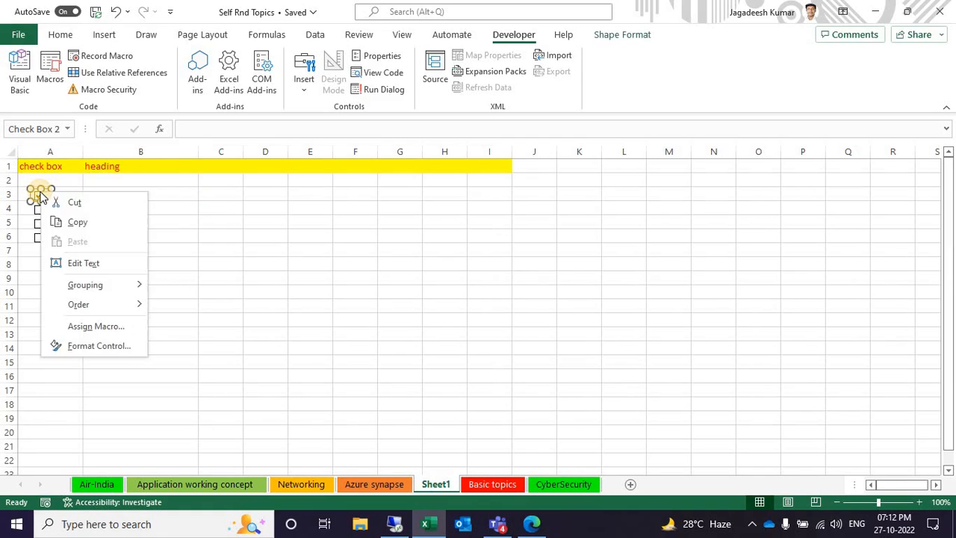
left_click(124, 352)
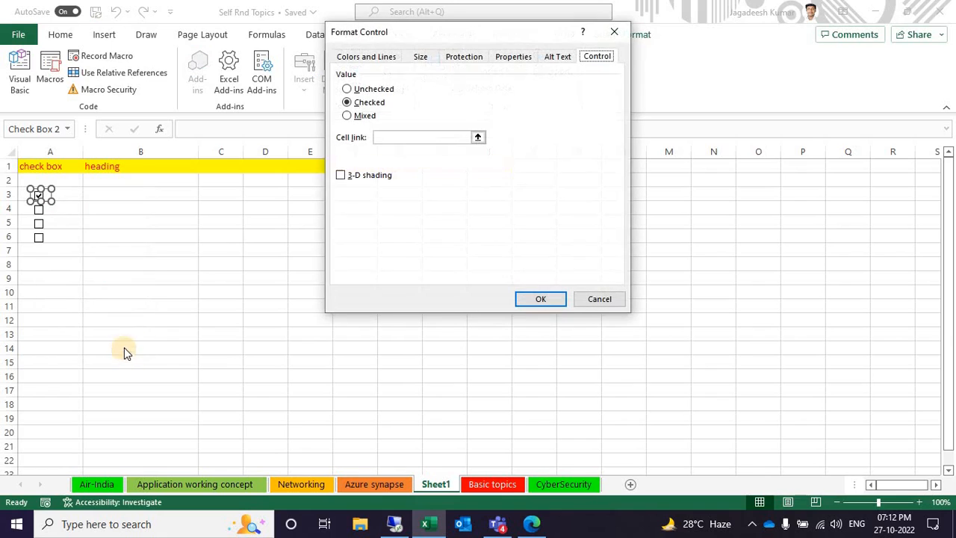
left_click(416, 138)
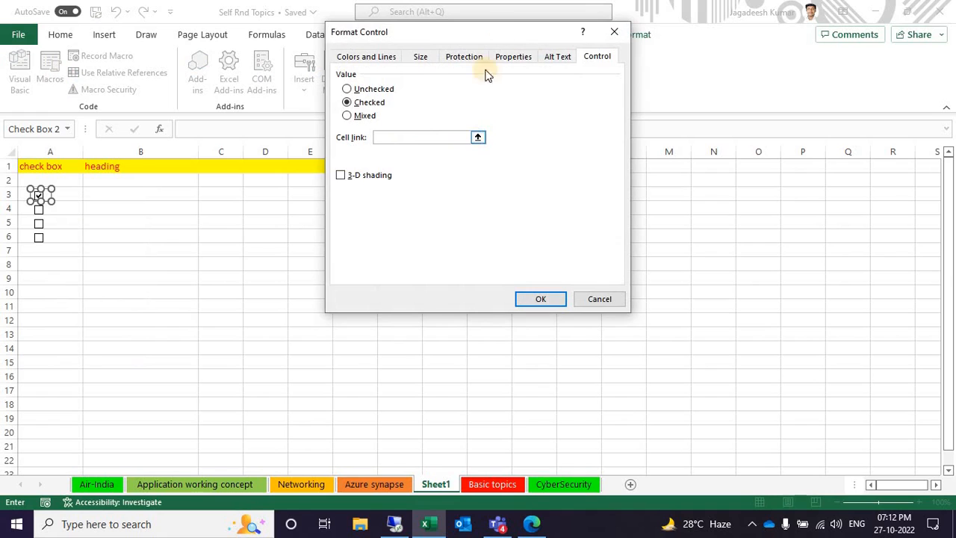
left_click_drag(508, 37, 274, 262)
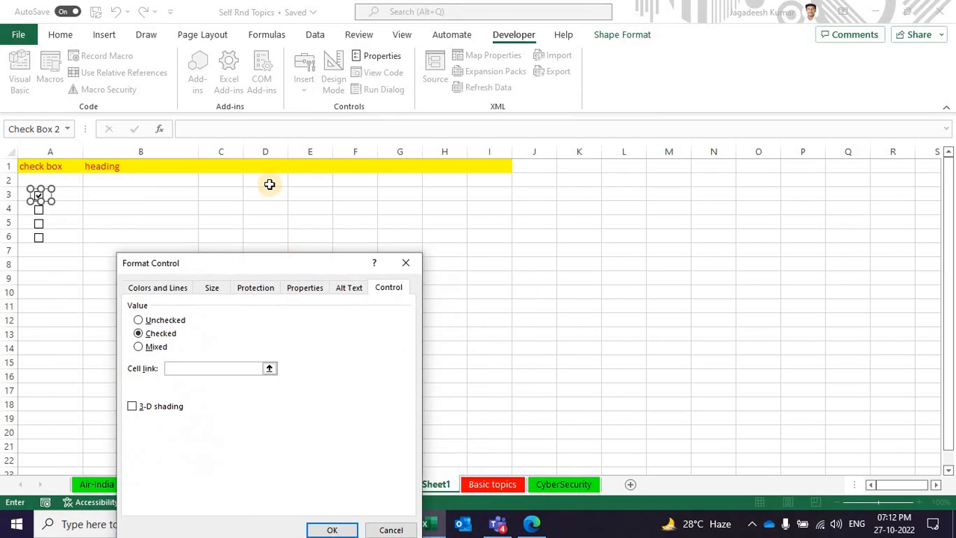
left_click(224, 196)
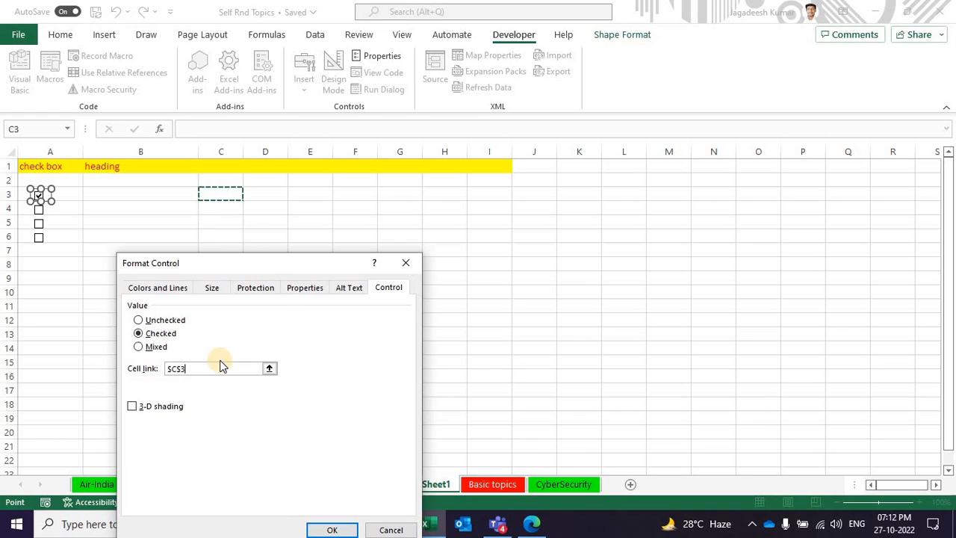
left_click(332, 530)
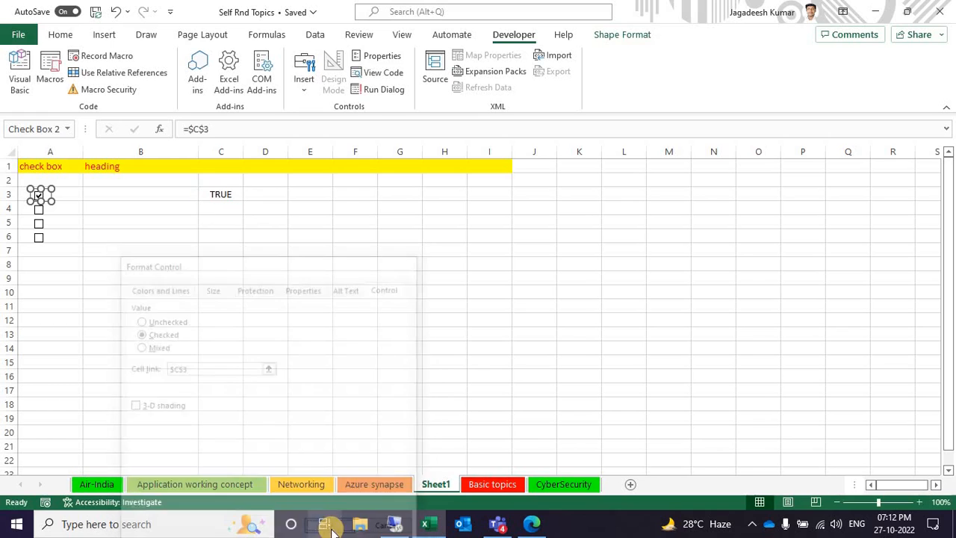
Start a formula-based conditional formatting rule for cell A3 with the formula =$A$3
left_click(117, 196)
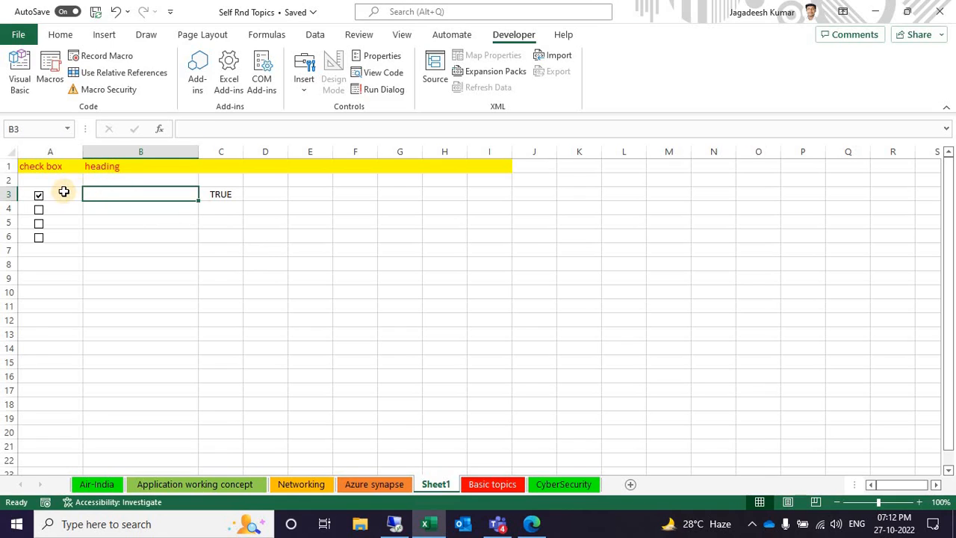
left_click(65, 192)
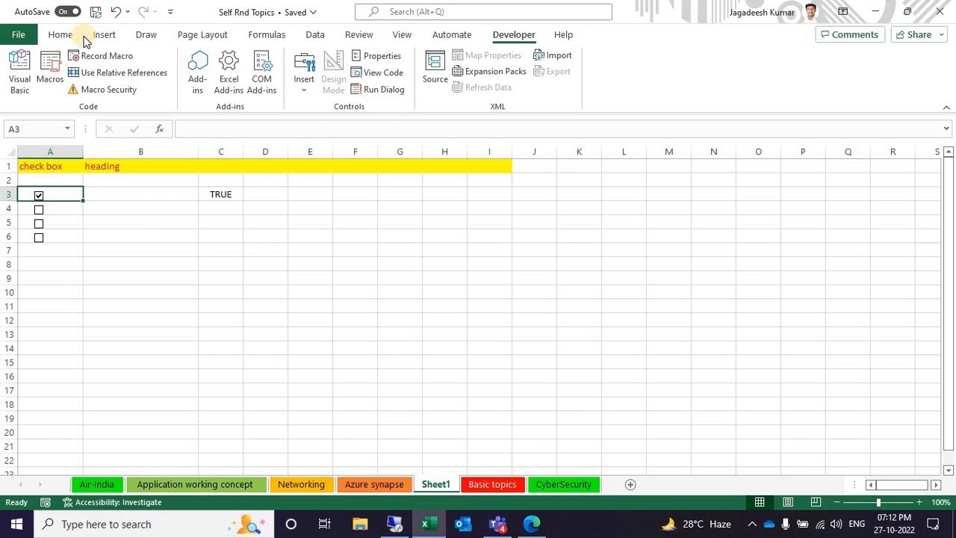
left_click(54, 37)
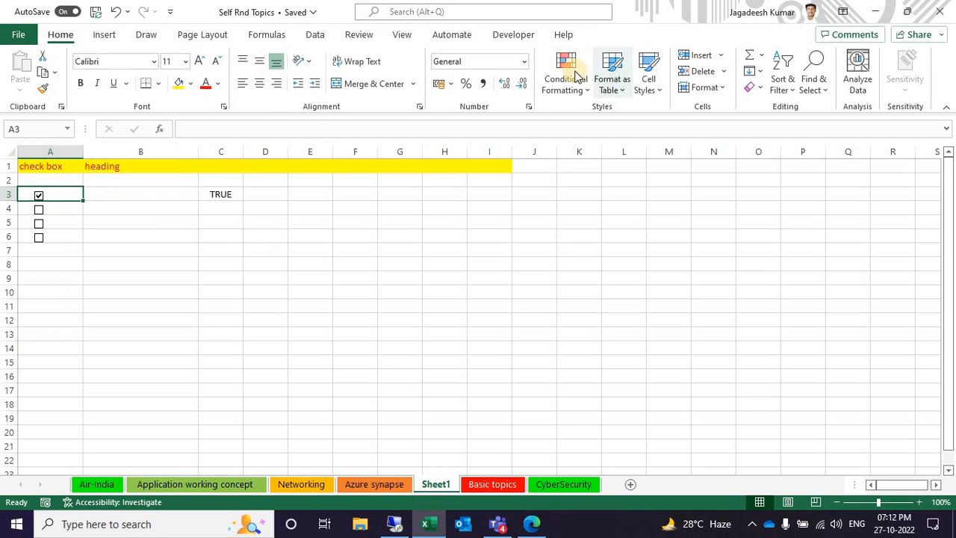
left_click(569, 81)
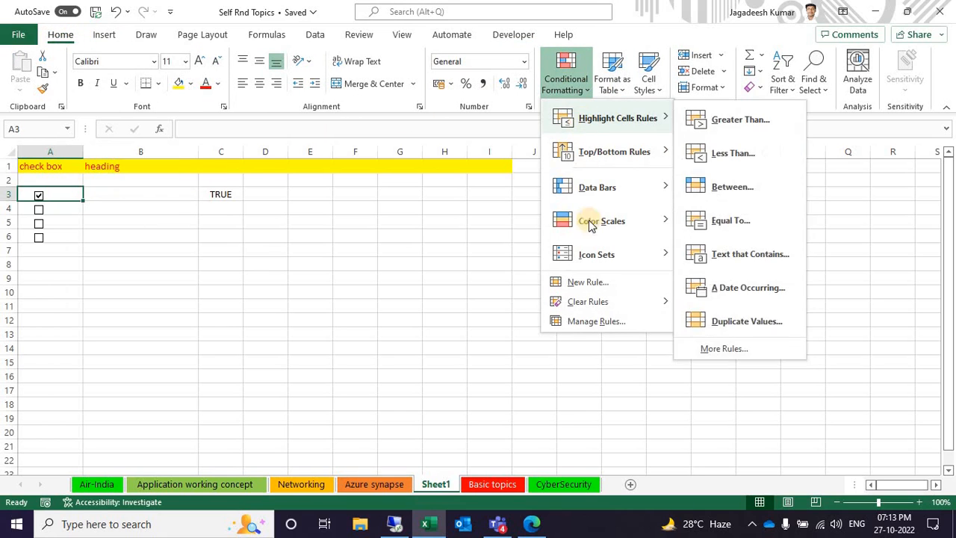
left_click(594, 287)
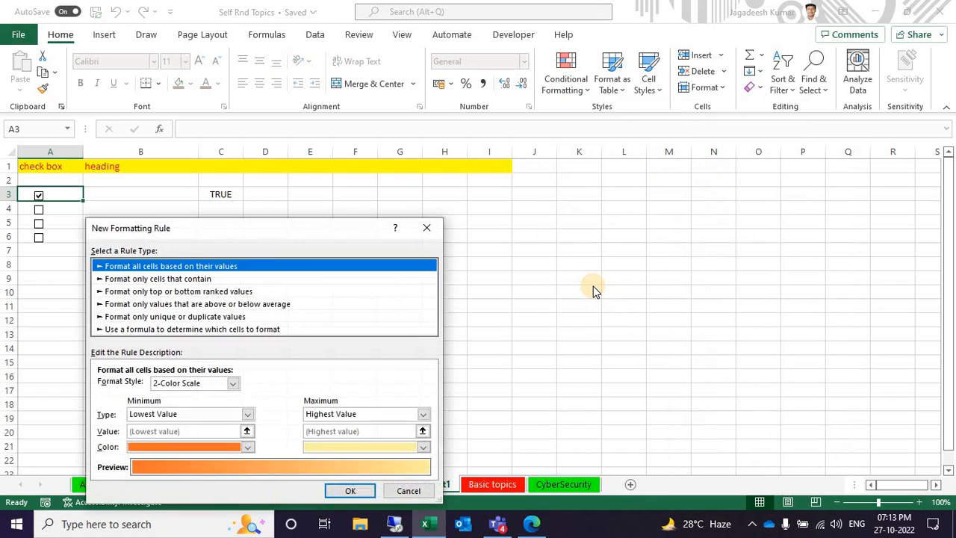
left_click_drag(299, 230, 696, 134)
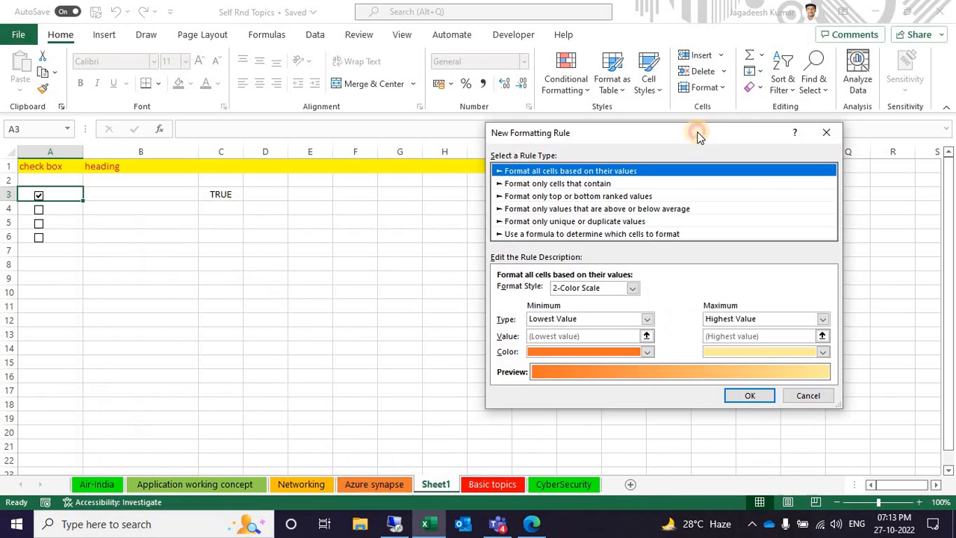
left_click(592, 236)
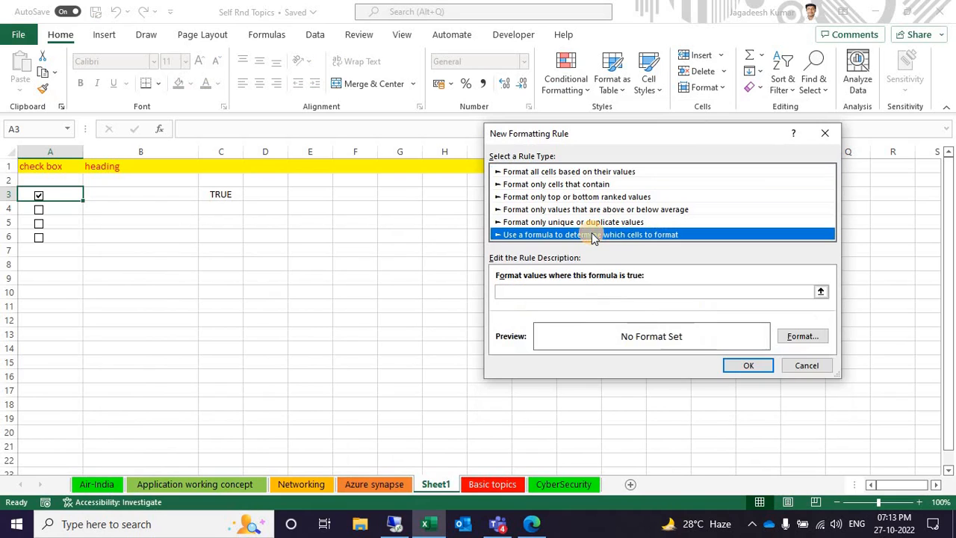
left_click(623, 291)
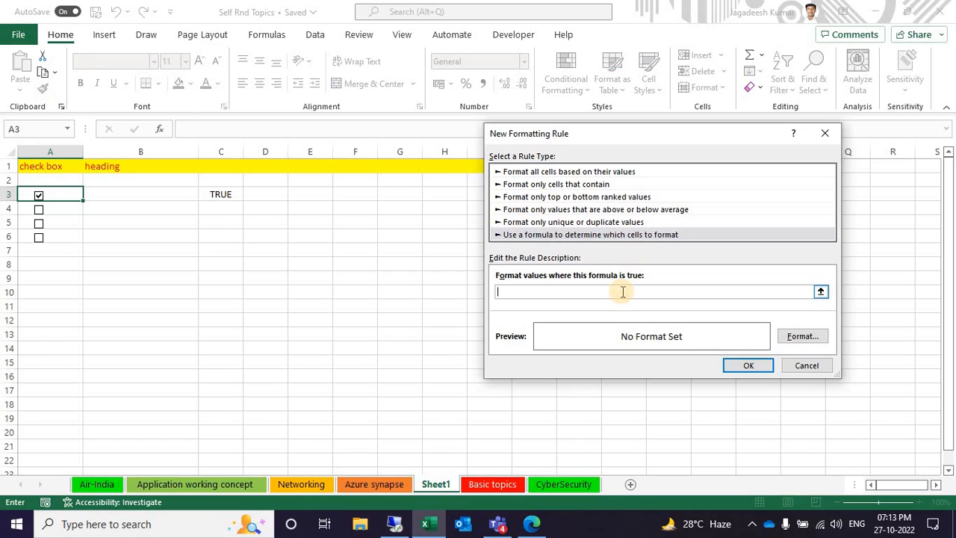
left_click(60, 191)
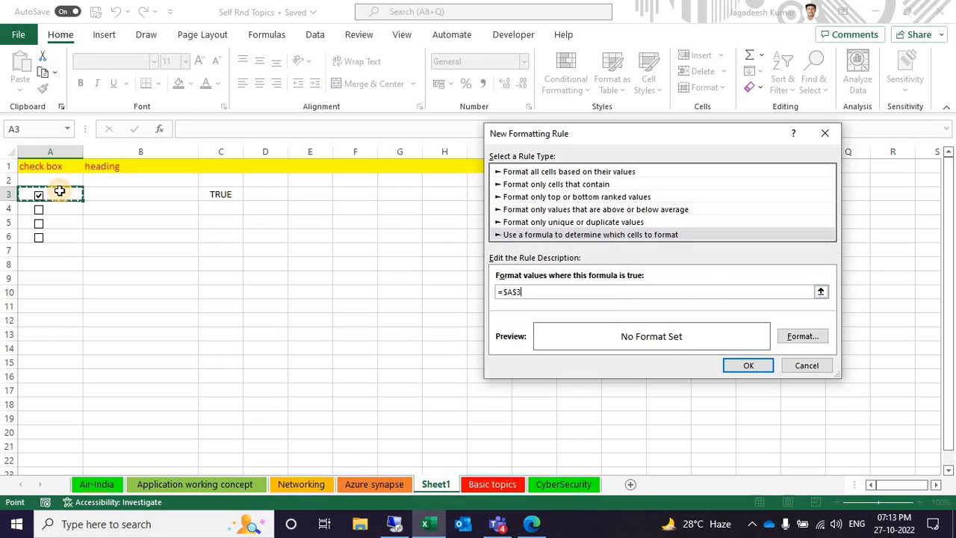
Give the new rule a light green fill from the standard colors and apply it to cell A3
left_click(803, 338)
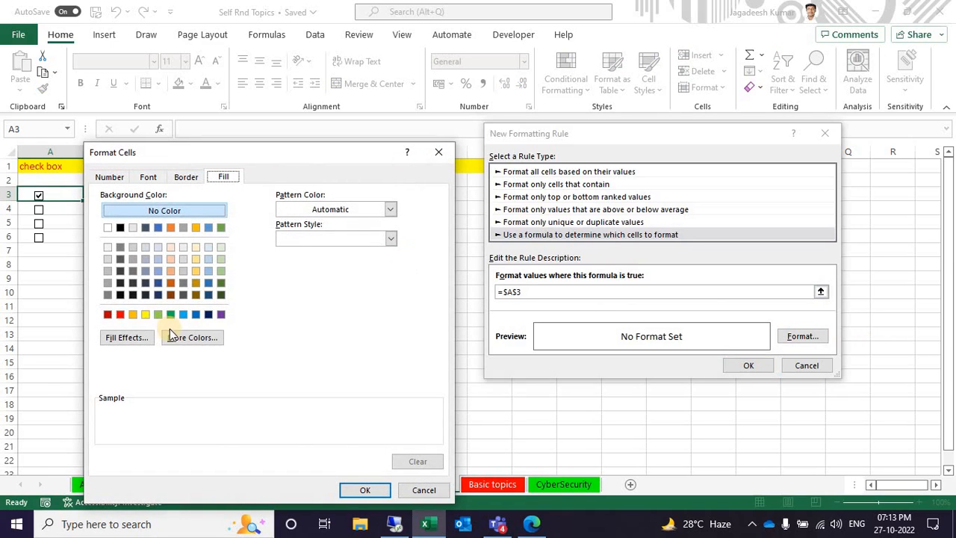
left_click(140, 337)
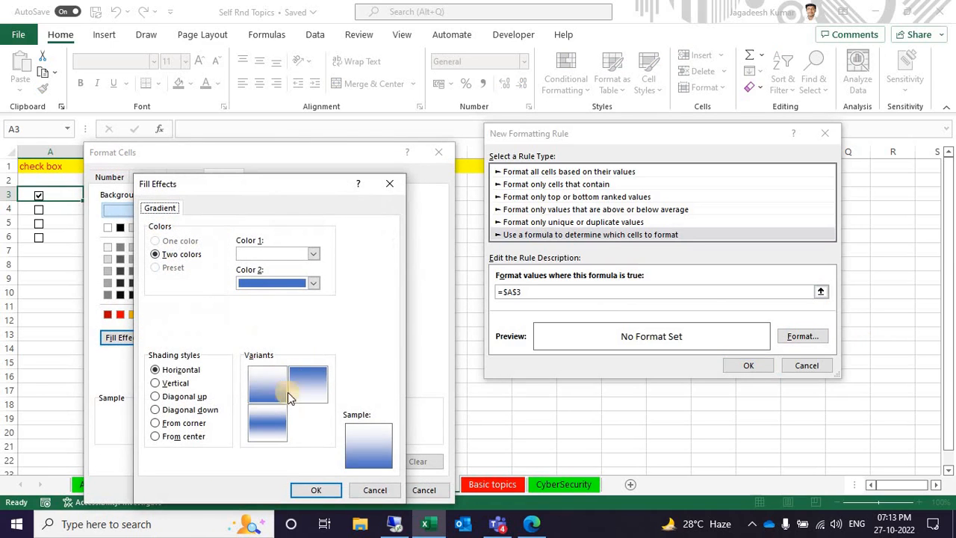
left_click(390, 184)
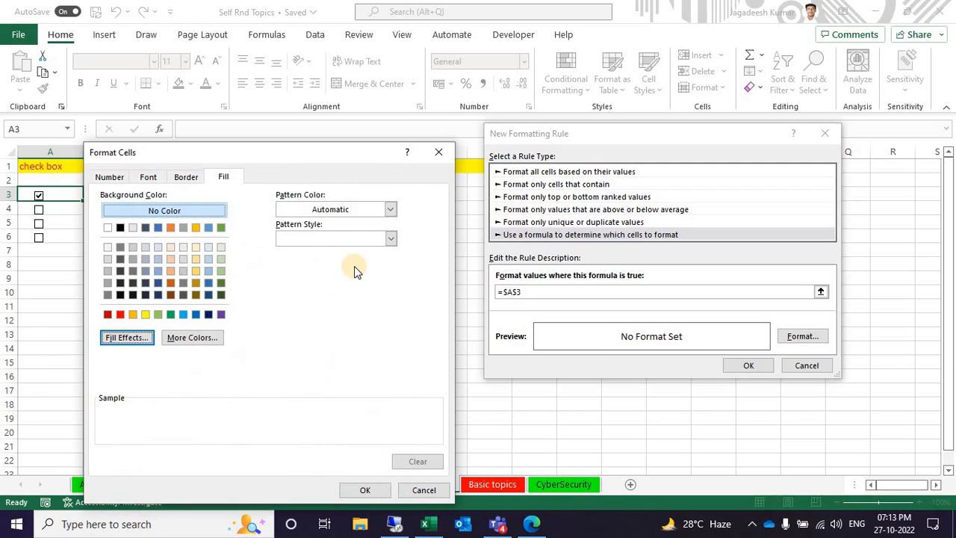
left_click_drag(296, 155, 323, 61)
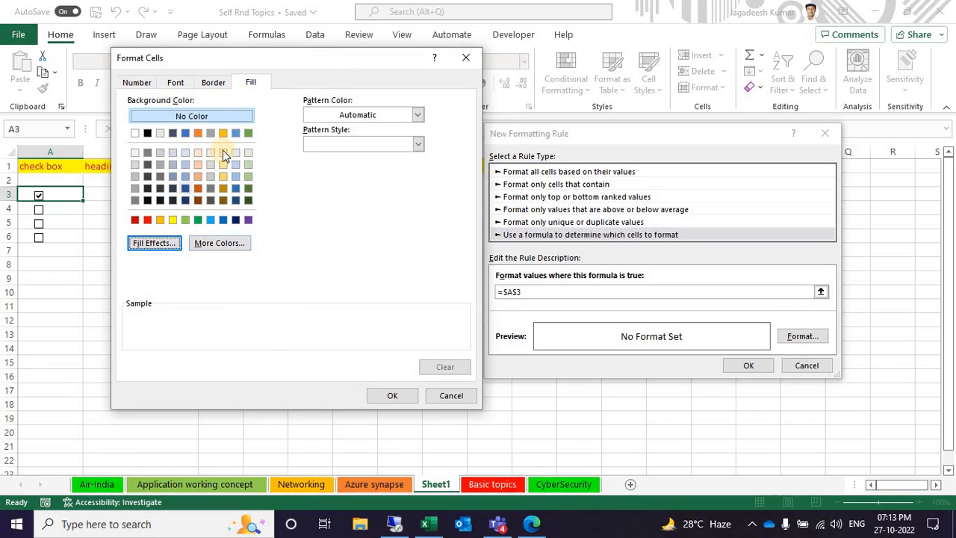
left_click(212, 82)
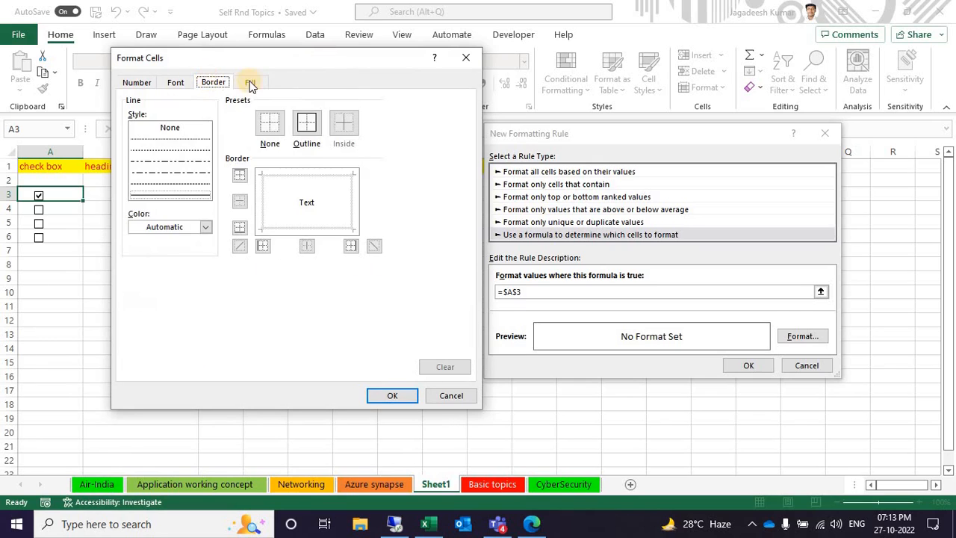
left_click(250, 82)
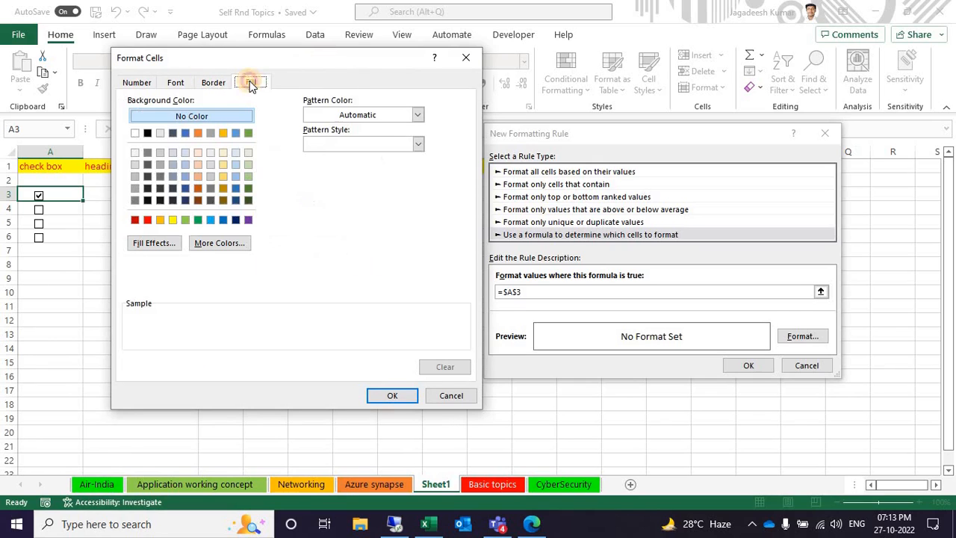
left_click(186, 221)
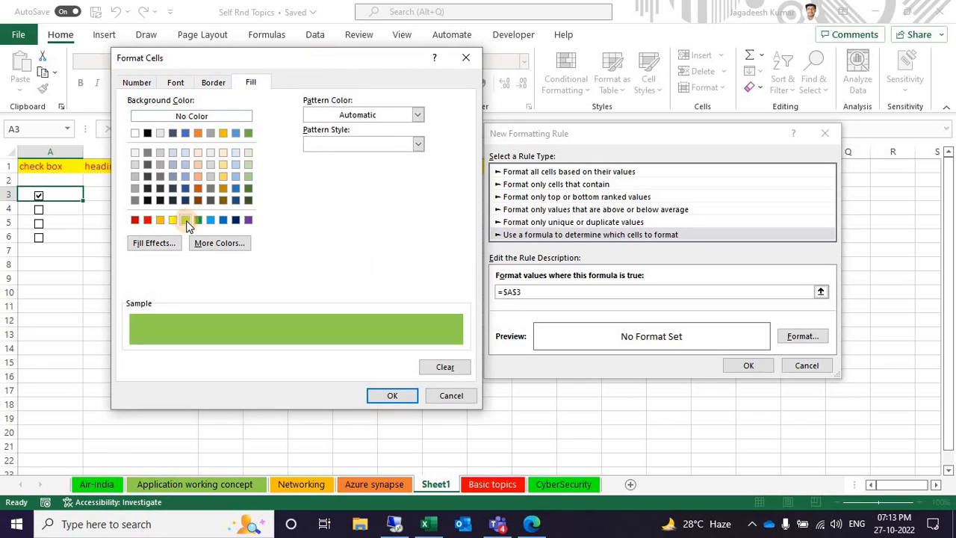
left_click(379, 395)
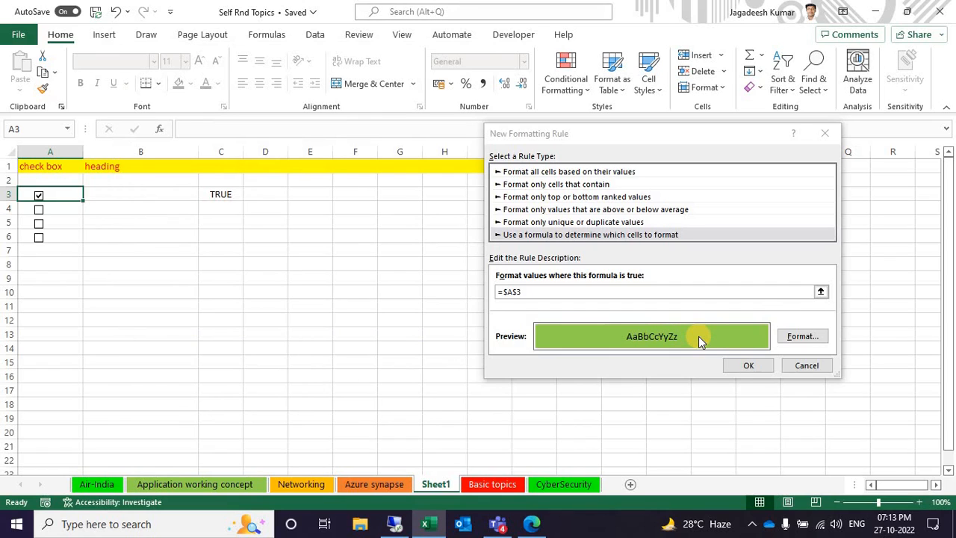
left_click(745, 365)
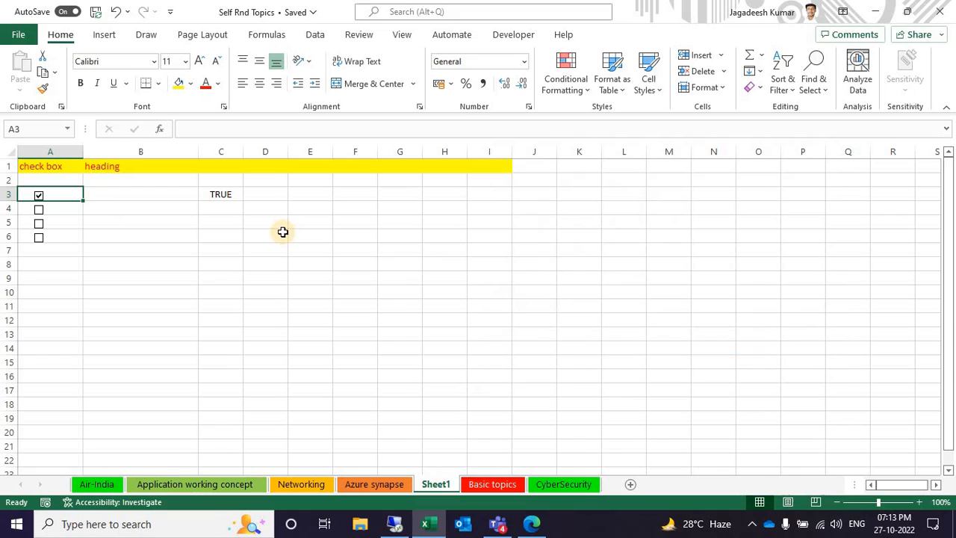
Toggle the check box in A3 to test whether its cell gets highlighted
left_click(38, 196)
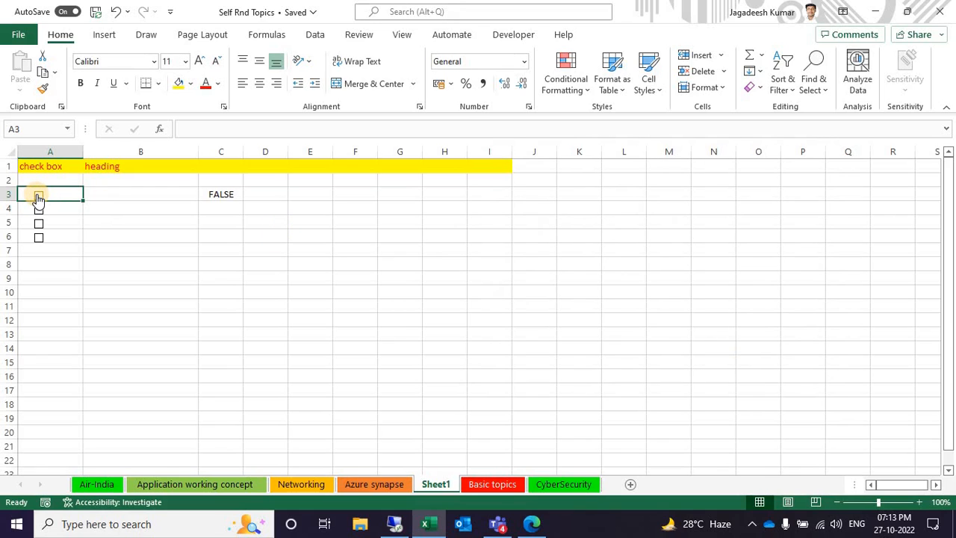
left_click(38, 196)
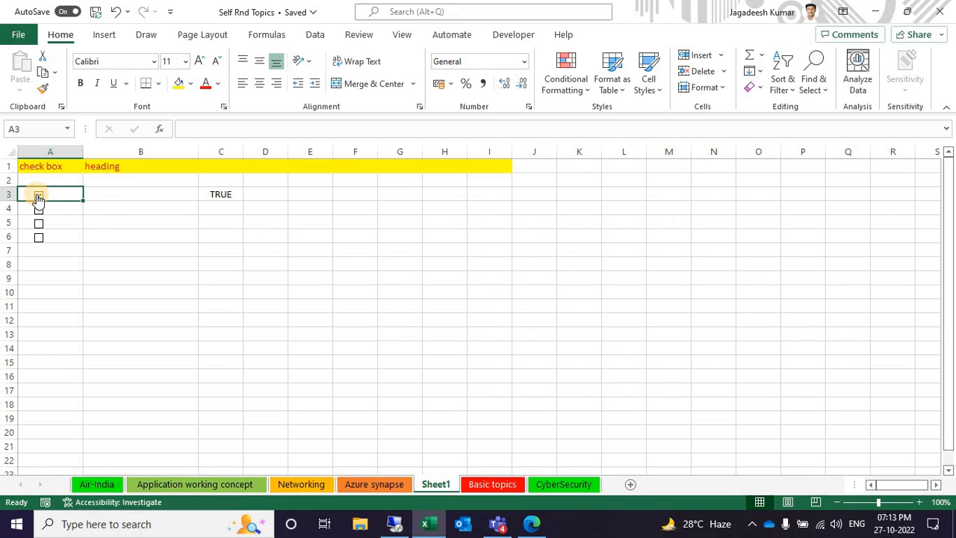
left_click(97, 197)
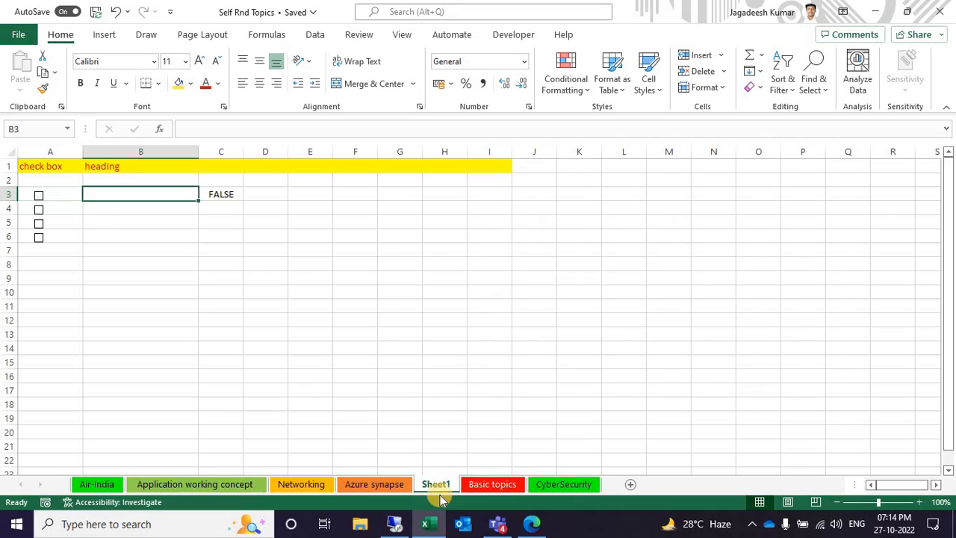
left_click(39, 197)
Start another formula-based conditional formatting rule for cell A3 with the formula =$C$3=true
left_click(52, 192)
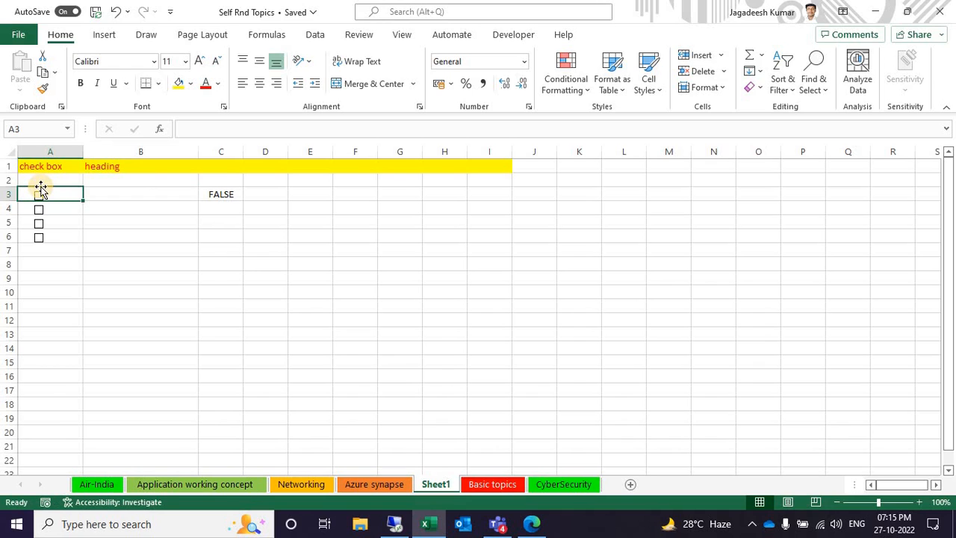
left_click(569, 81)
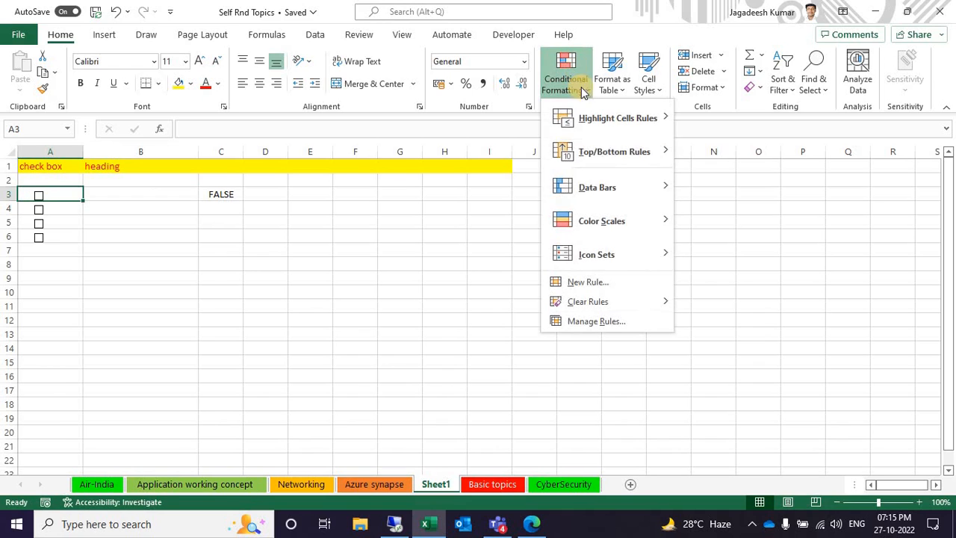
left_click(607, 282)
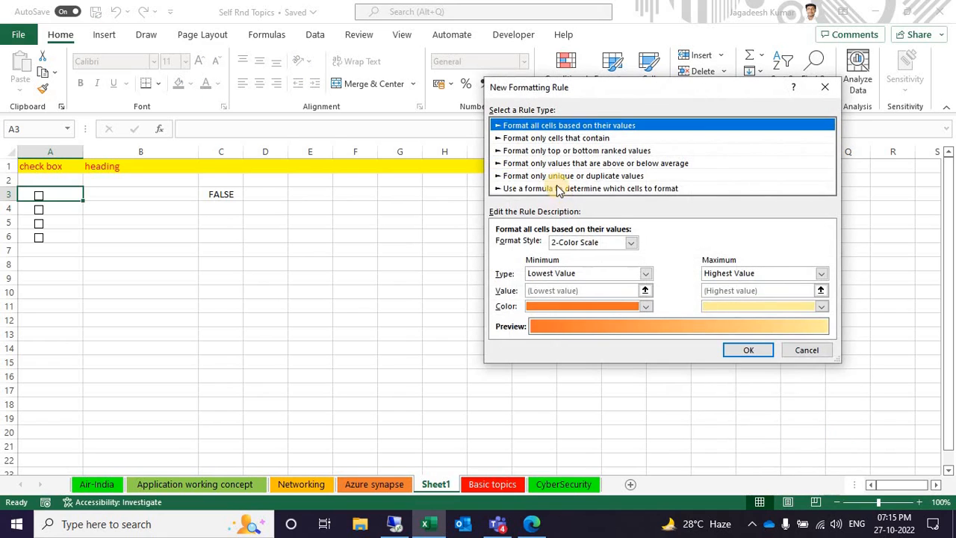
left_click(556, 190)
left_click(550, 245)
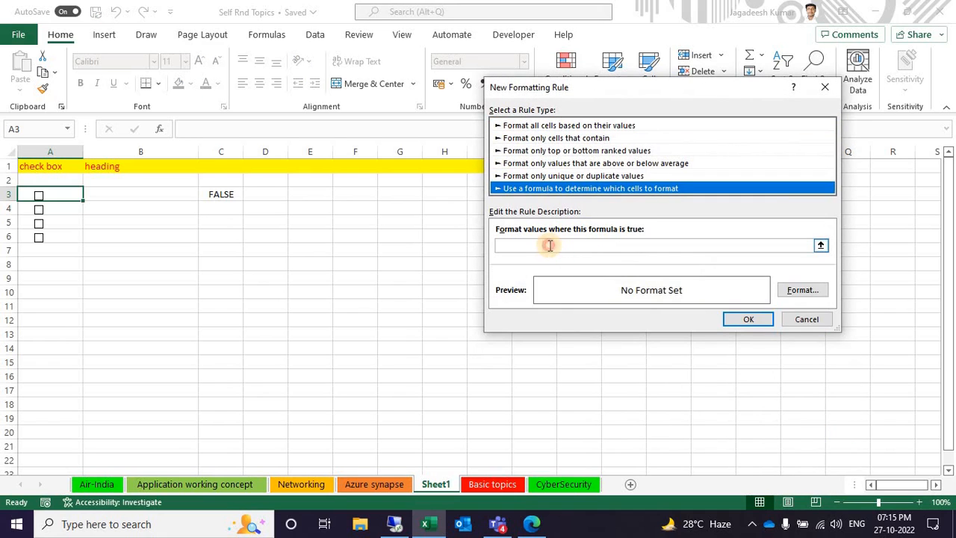
left_click(232, 193)
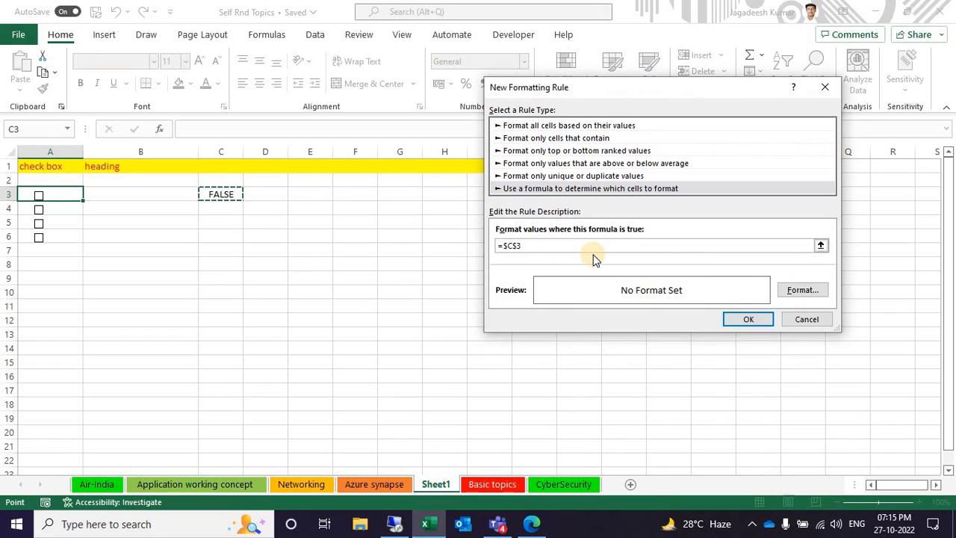
type("=true")
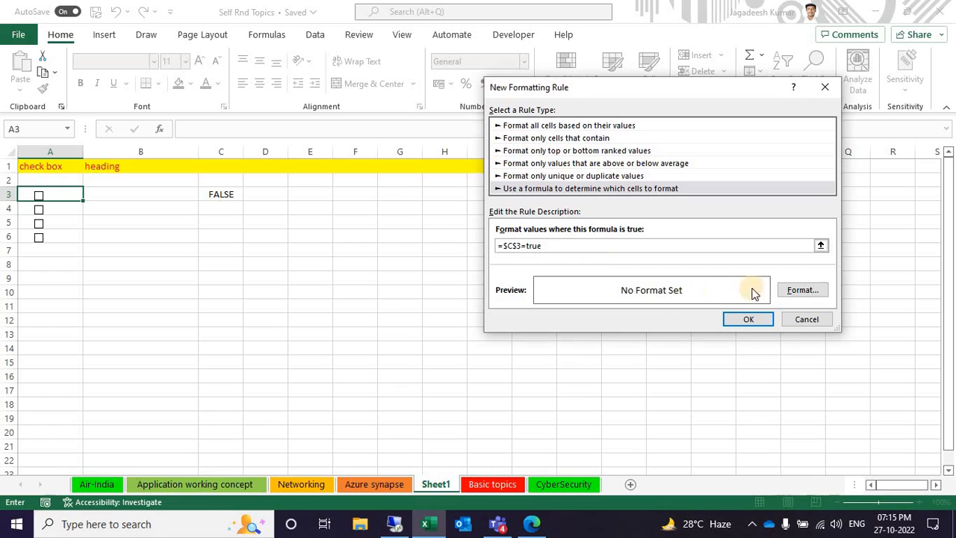
Set the light green standard color as the fill for the =$C$3=true rule and apply the rule
left_click(803, 289)
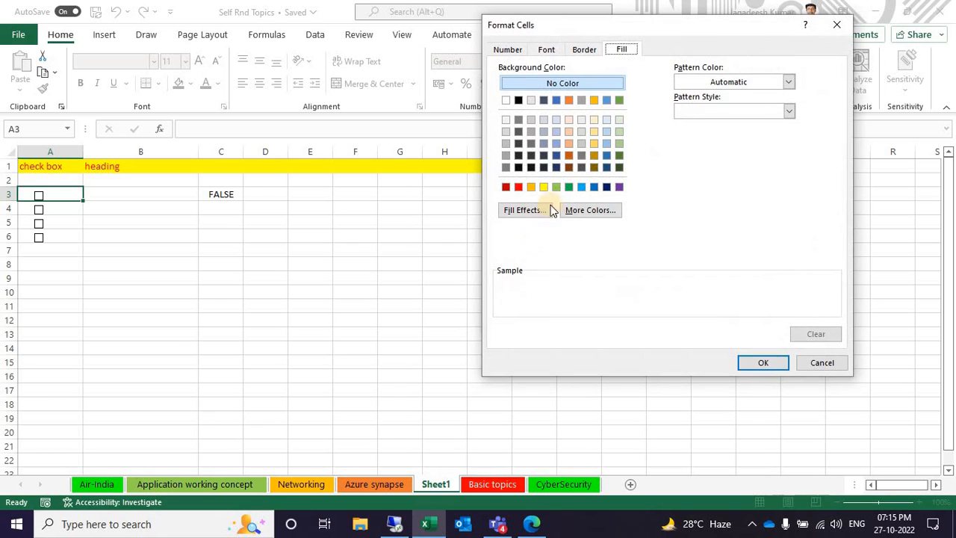
left_click(556, 187)
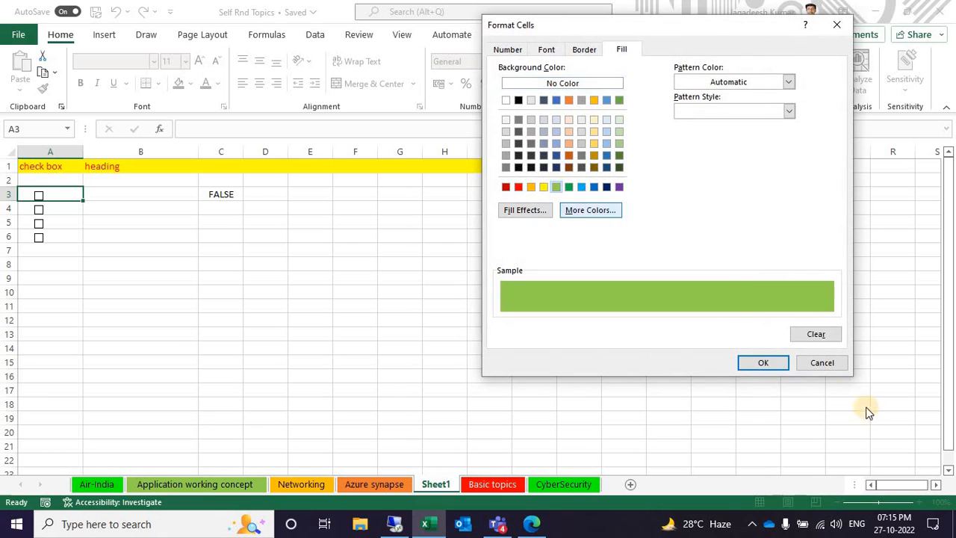
left_click(758, 362)
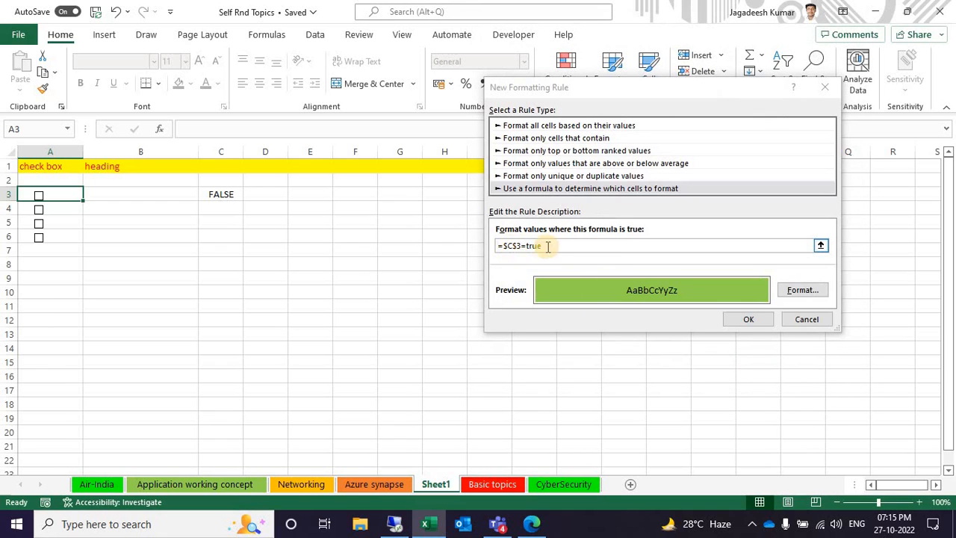
left_click(750, 319)
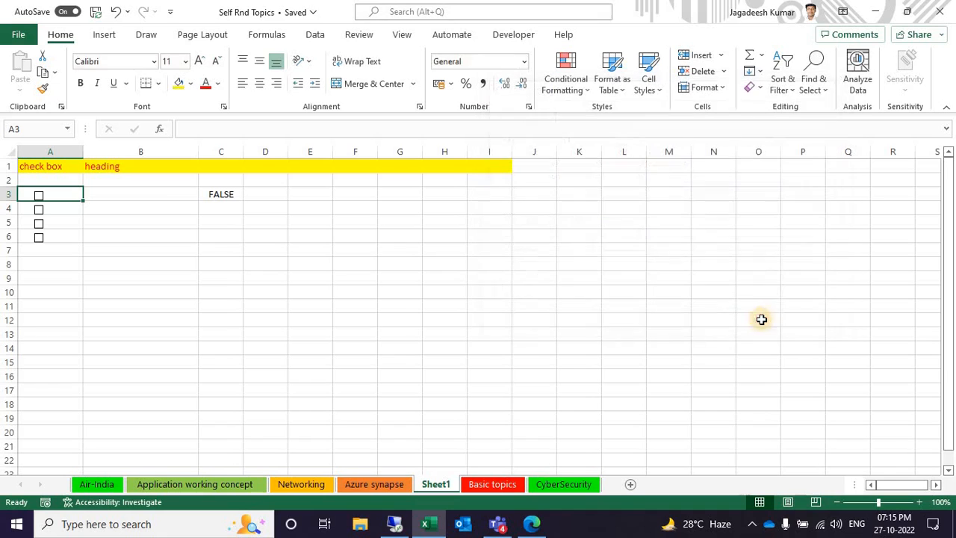
Toggle the check boxes in column A to test the highlighting, leaving only the one in A3 ticked
left_click(38, 196)
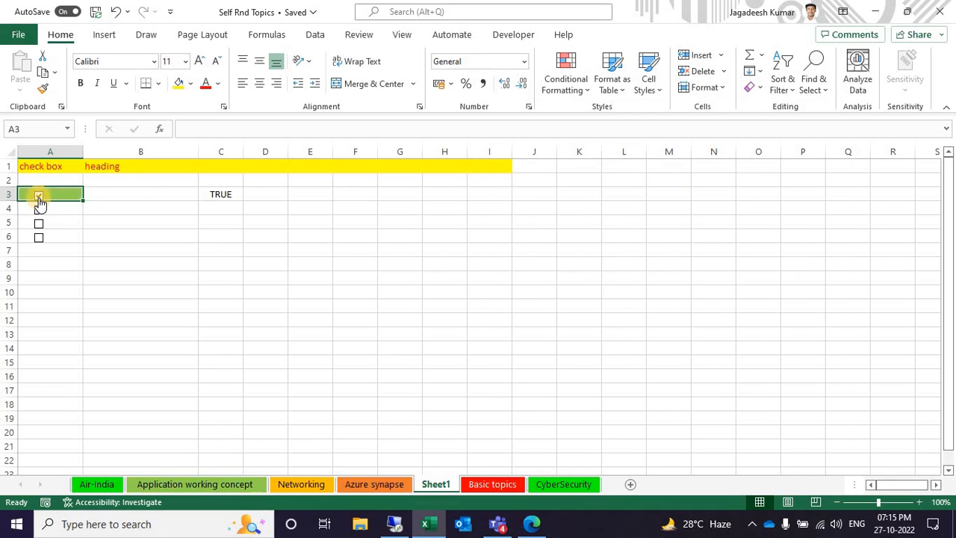
left_click(128, 197)
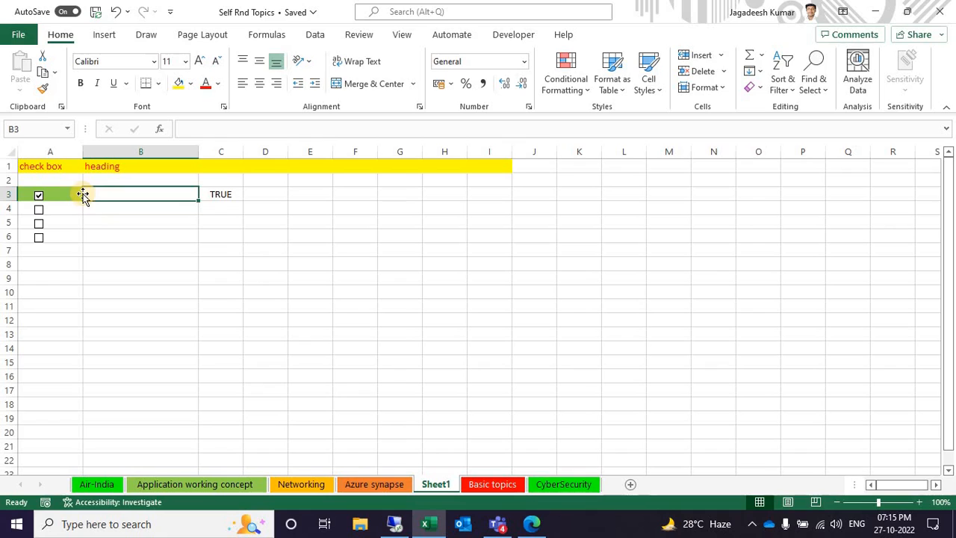
left_click(39, 196)
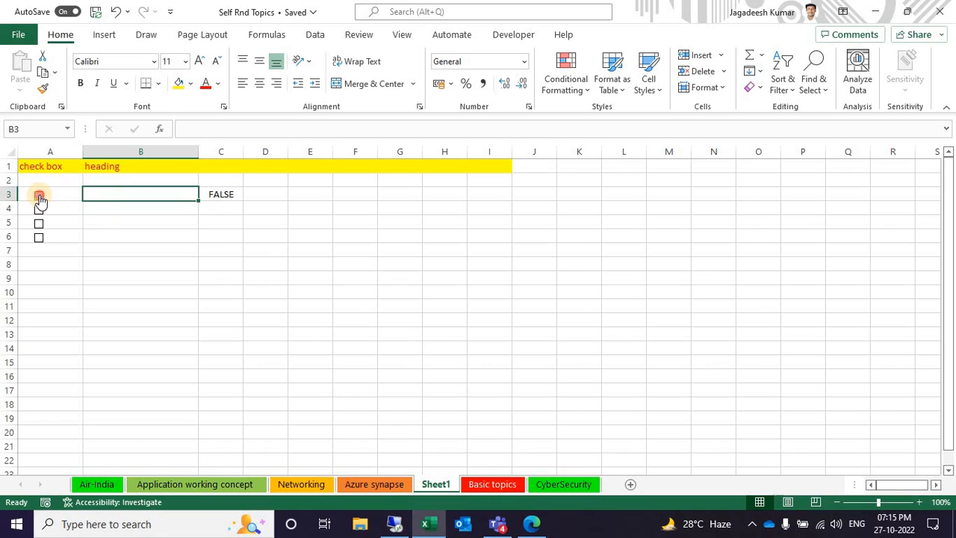
left_click(39, 196)
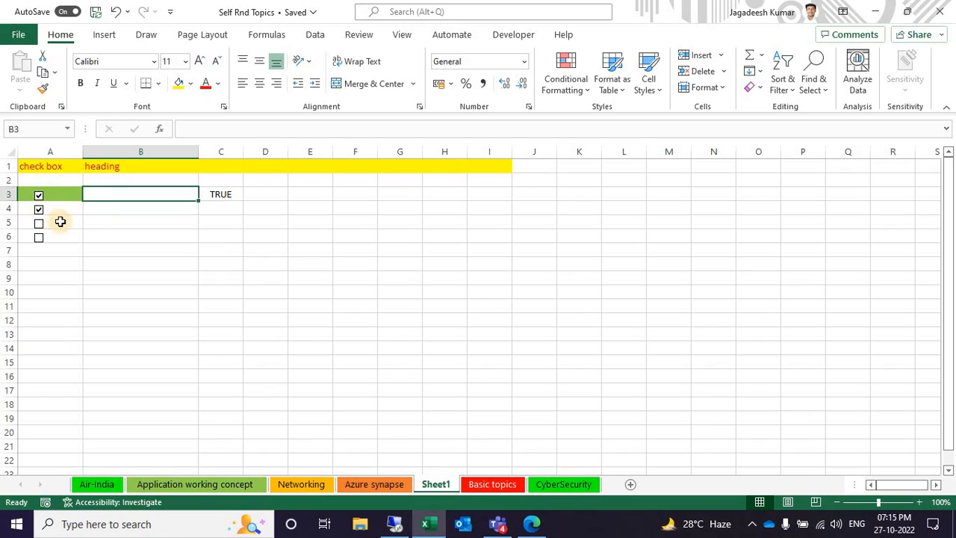
left_click(40, 210)
left_click(38, 224)
left_click(39, 196)
left_click(110, 209)
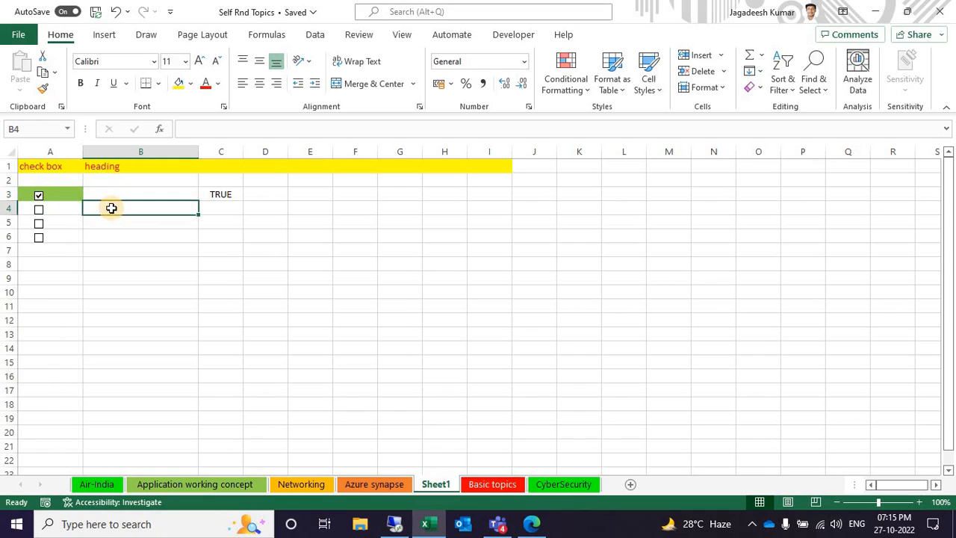
left_click(55, 210)
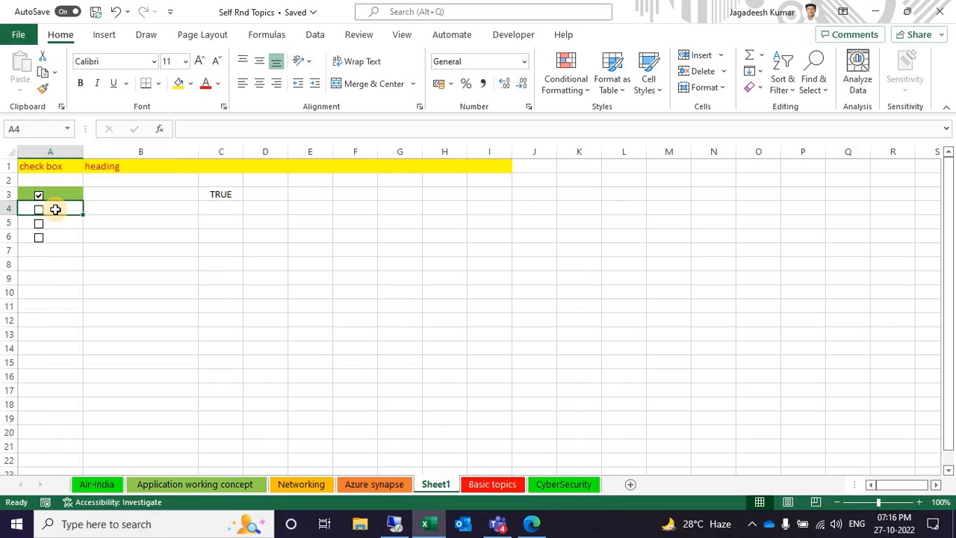
left_click(110, 208)
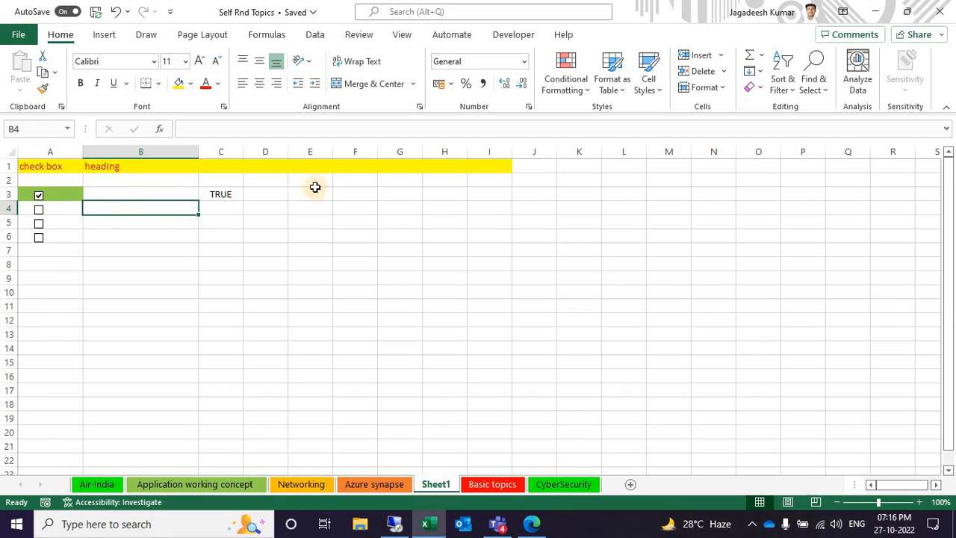
left_click(562, 69)
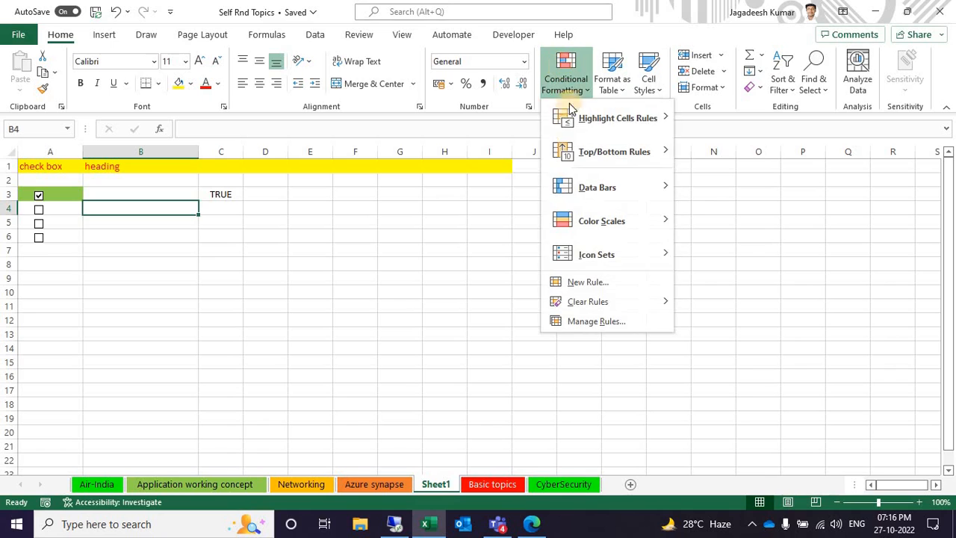
left_click(588, 282)
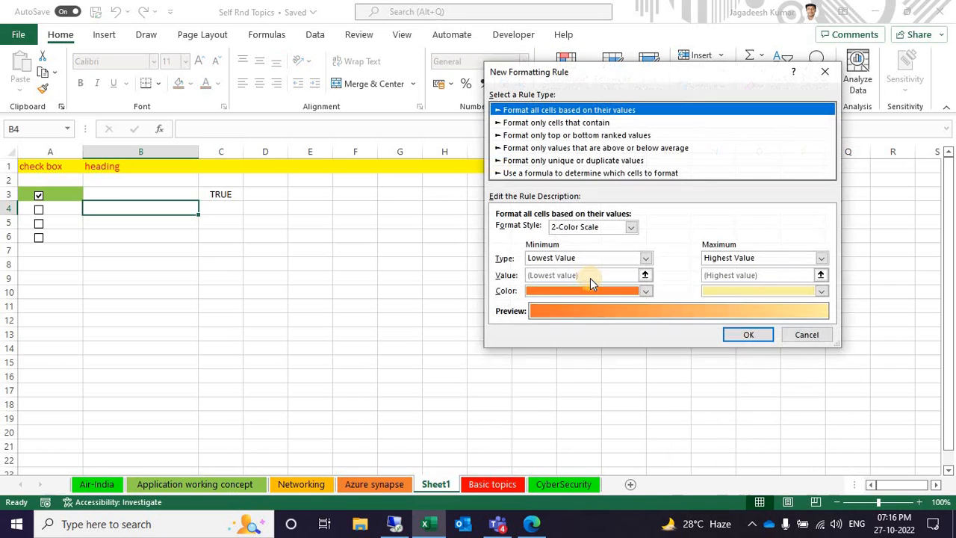
left_click(579, 174)
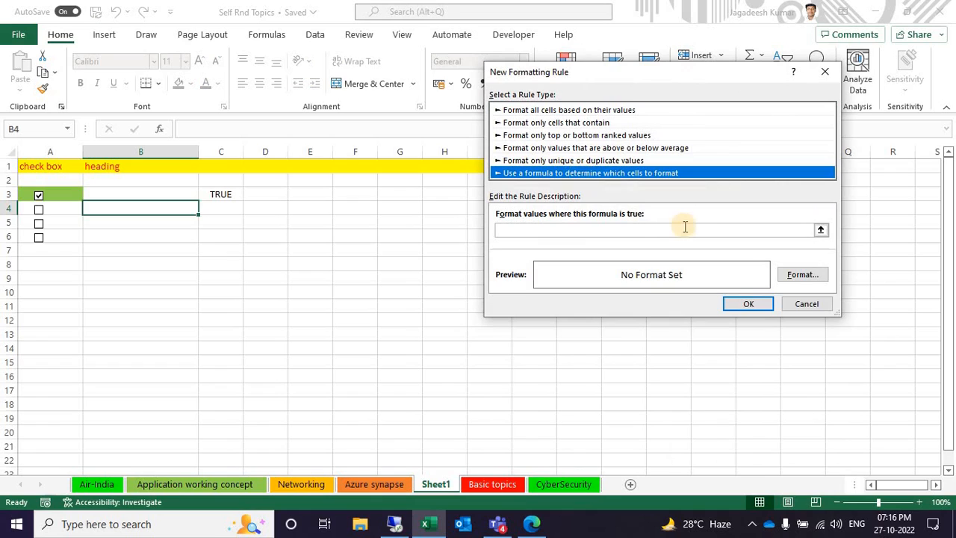
left_click(643, 230)
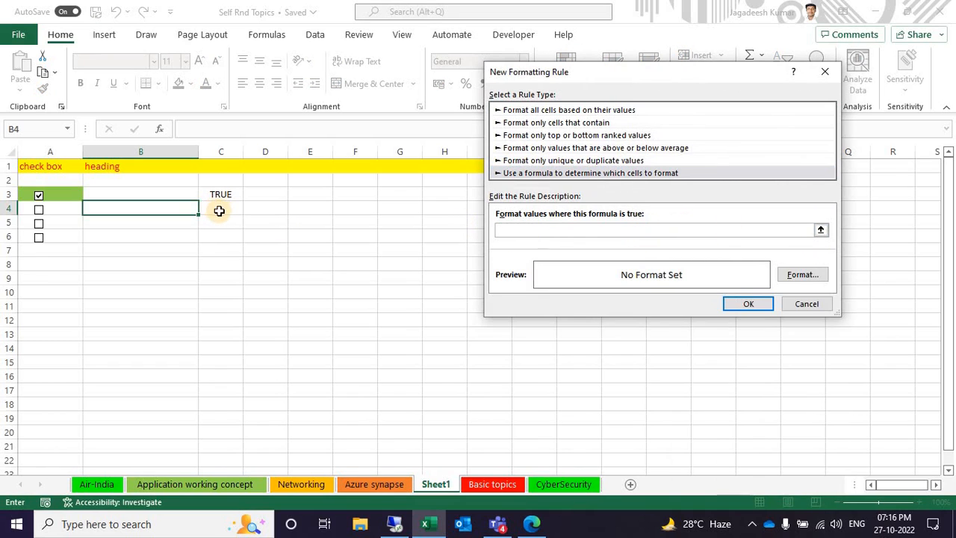
left_click(165, 193)
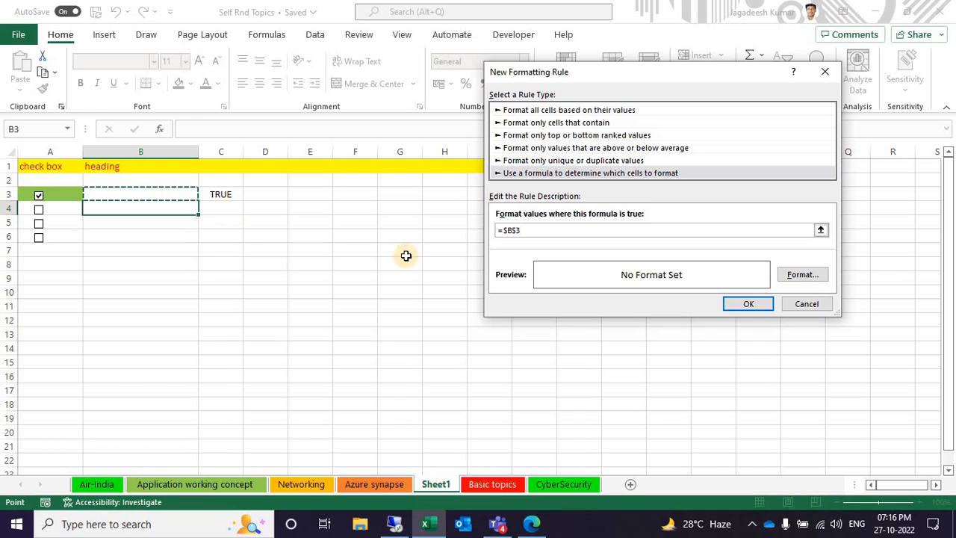
left_click(825, 73)
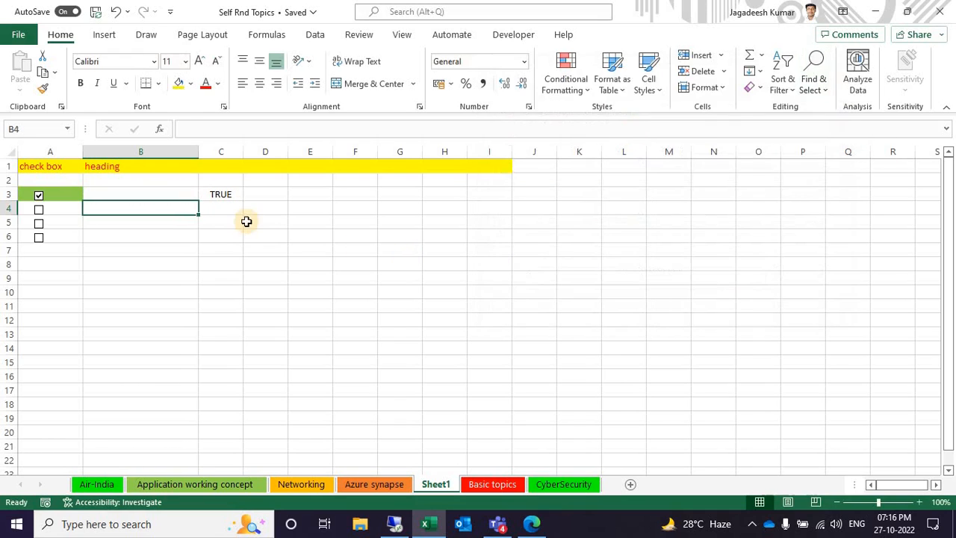
Link the check box in A4 to cell C4 through its format control settings
left_click(62, 209)
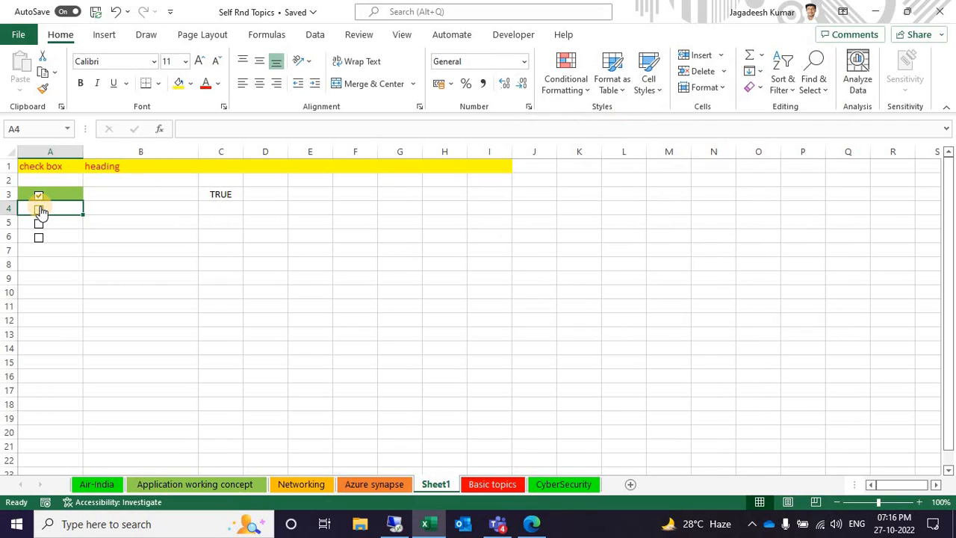
left_click(65, 195)
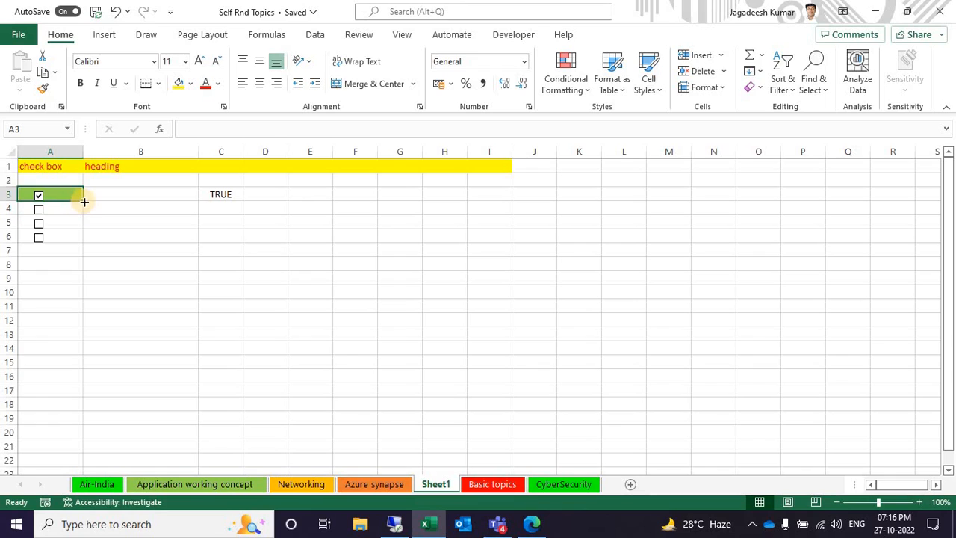
right_click(38, 210)
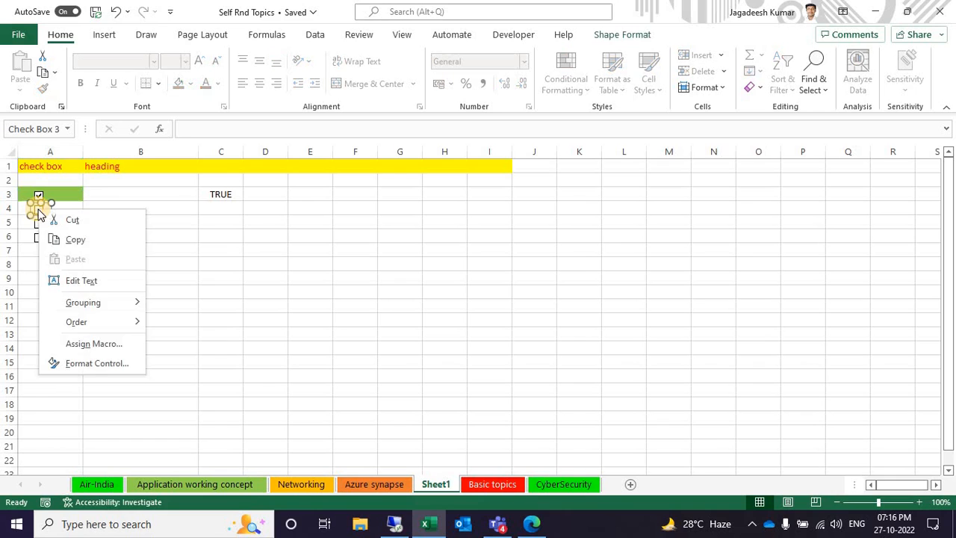
left_click(98, 364)
left_click(586, 135)
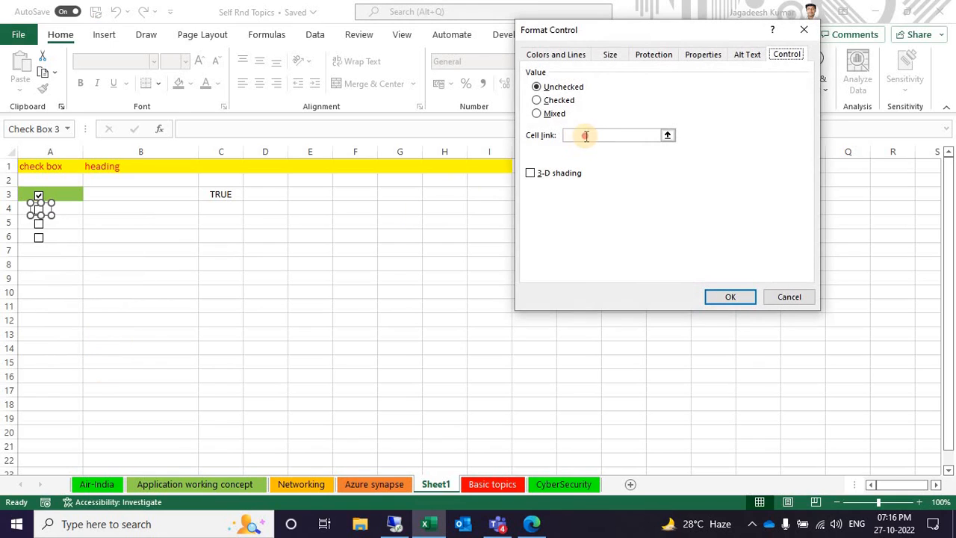
left_click(226, 213)
left_click(731, 298)
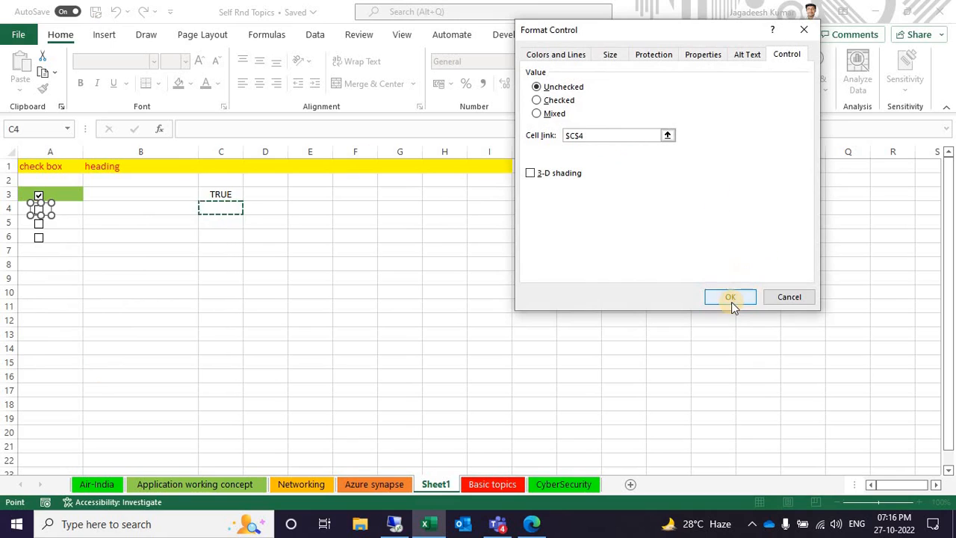
left_click(122, 208)
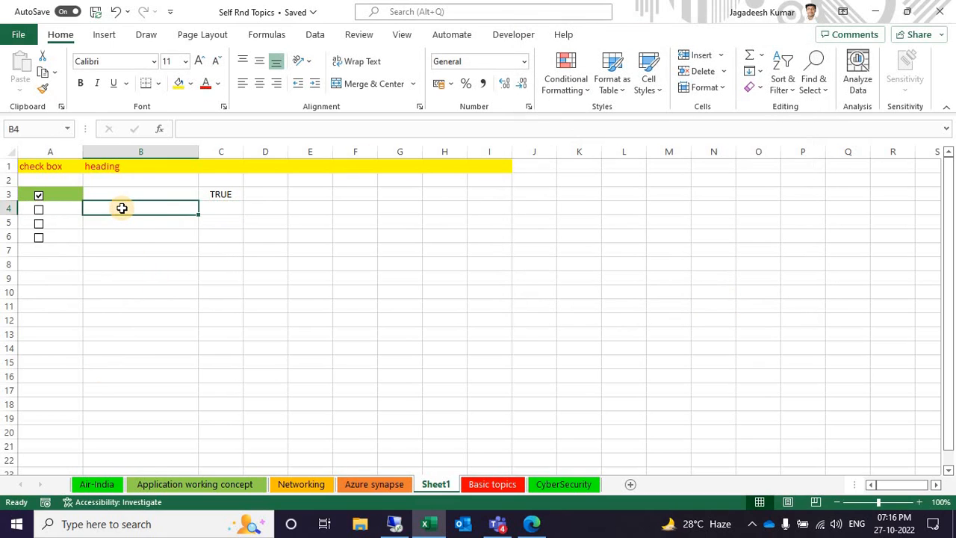
left_click(566, 74)
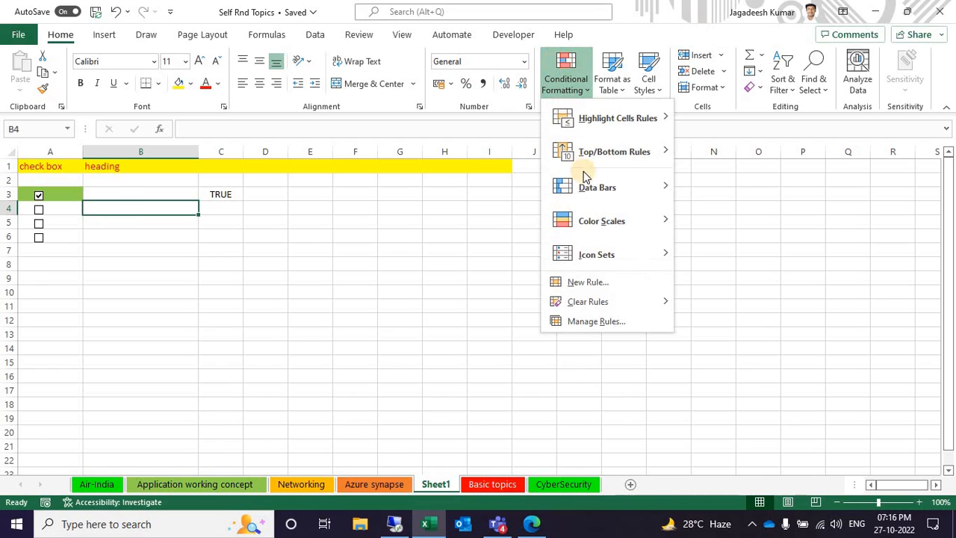
mouse_move(587, 256)
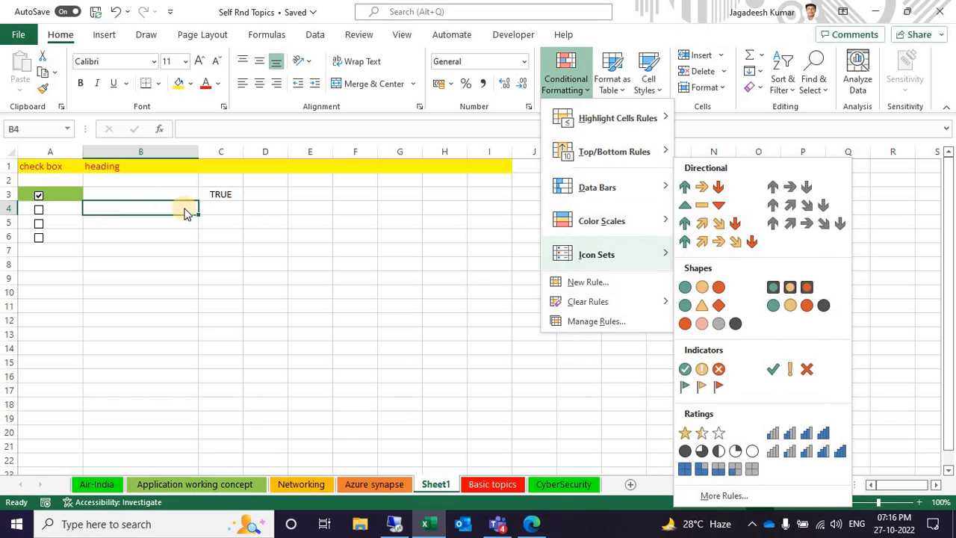
left_click(136, 204)
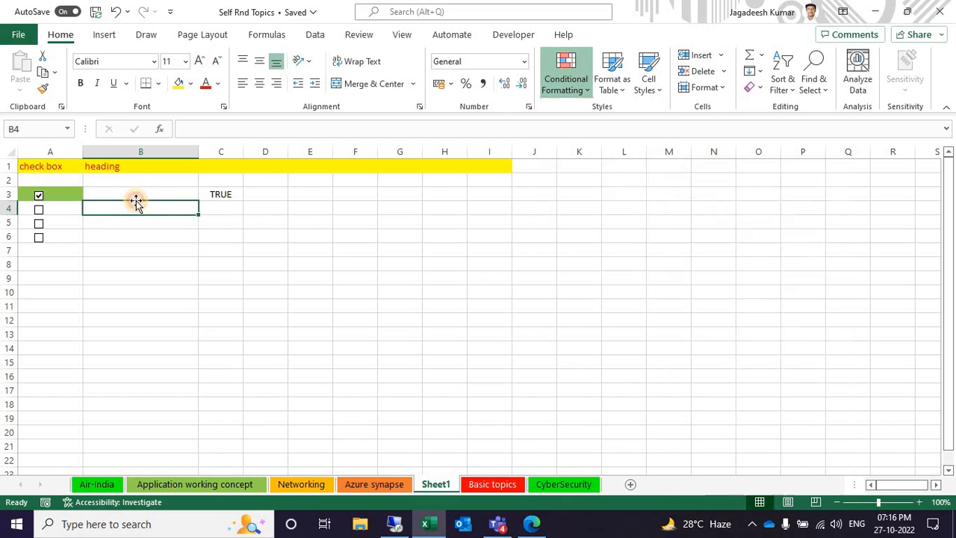
left_click(568, 81)
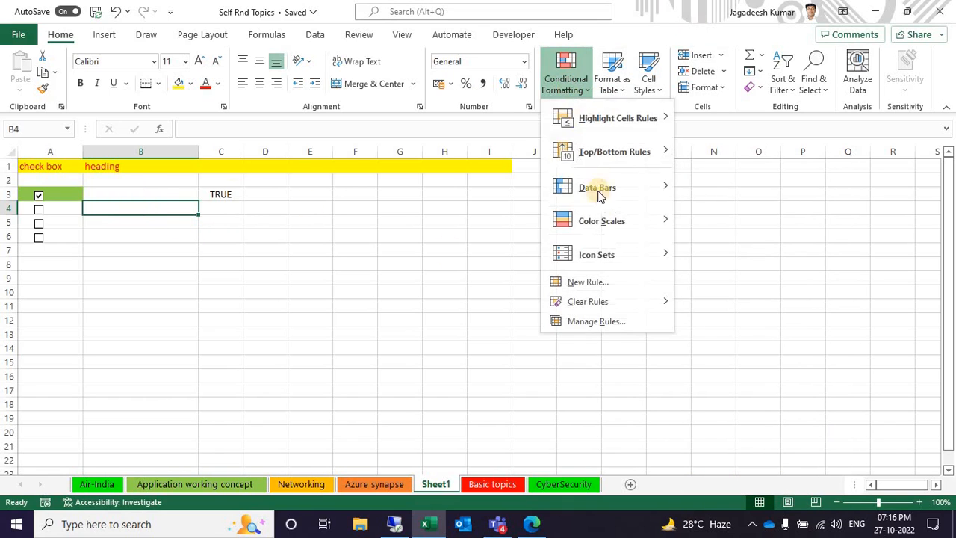
left_click(590, 282)
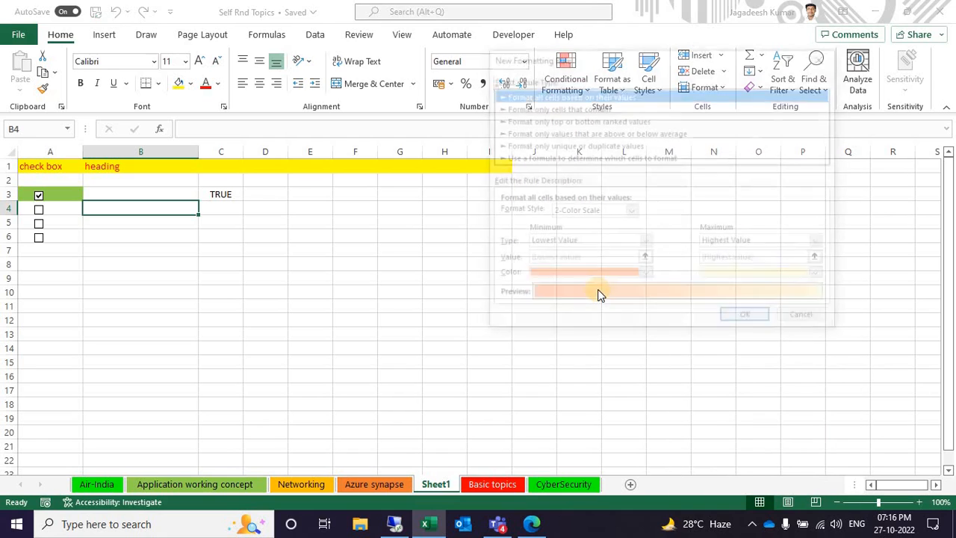
left_click(590, 156)
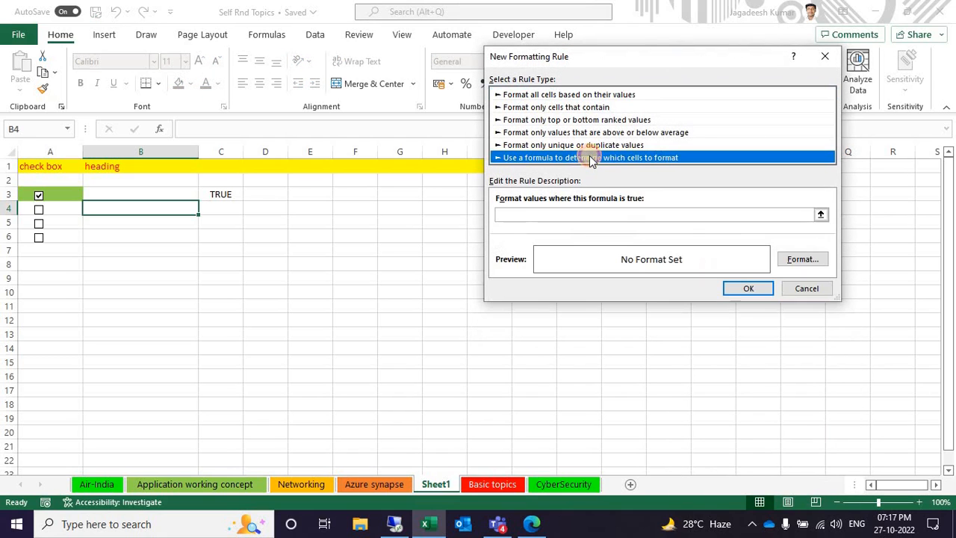
left_click(606, 215)
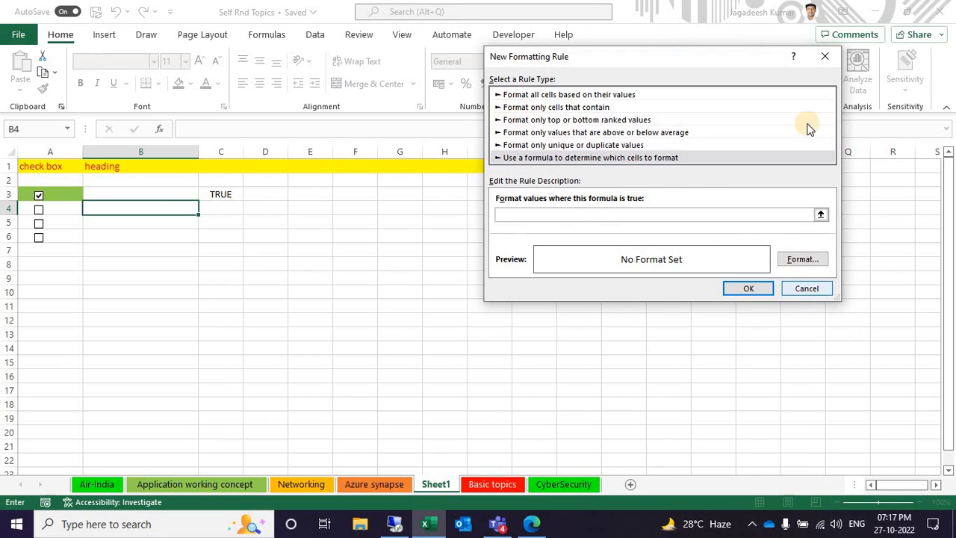
left_click(825, 56)
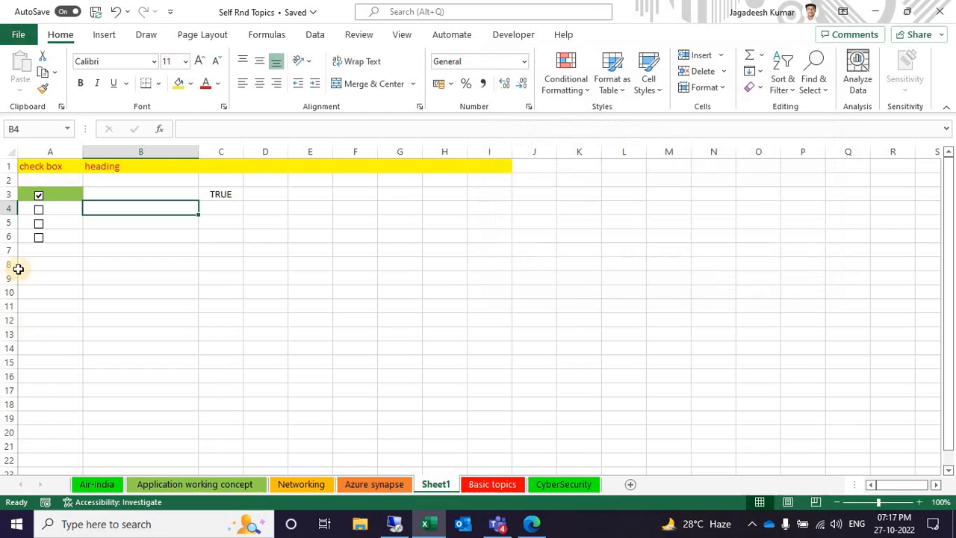
Tick and untick the check box in A4 to test its link, and select the linked cell C4
left_click(39, 213)
left_click(39, 213)
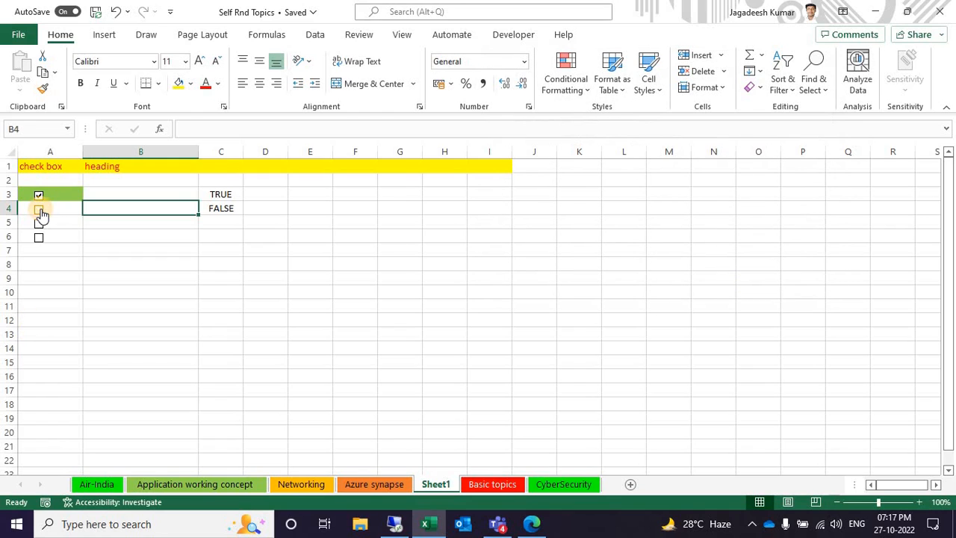
left_click(218, 215)
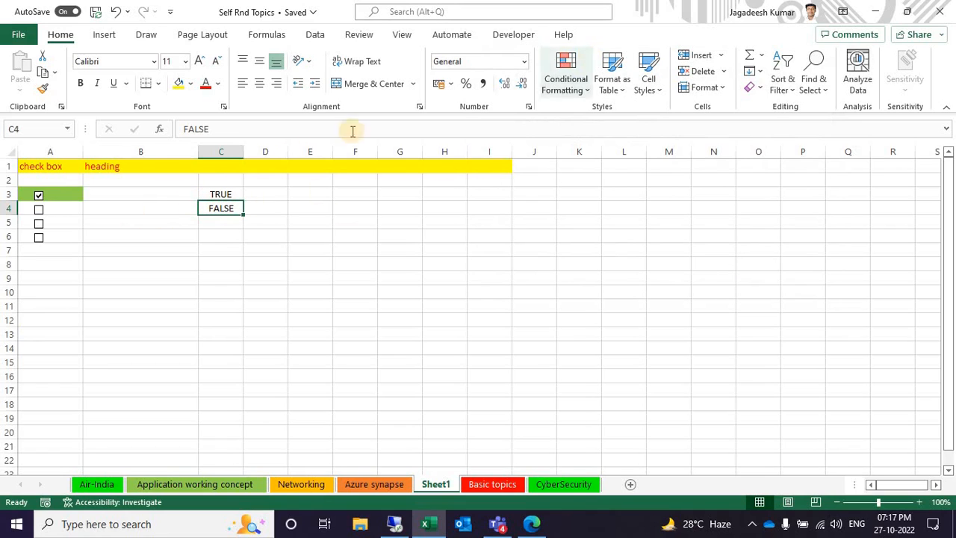
Start a formula-based conditional formatting rule for cell B4 and reference $C$4 in its formula
left_click_drag(172, 218, 159, 212)
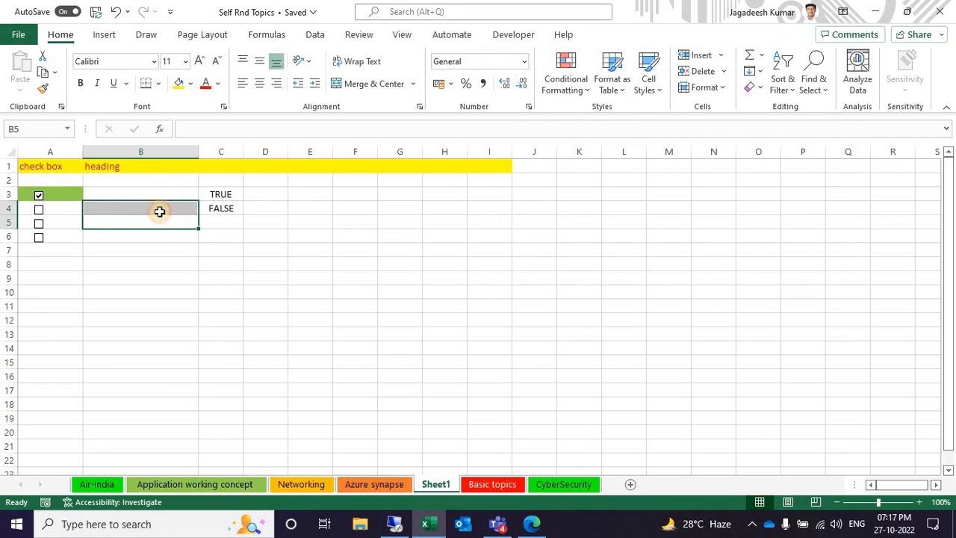
left_click(160, 212)
left_click(566, 74)
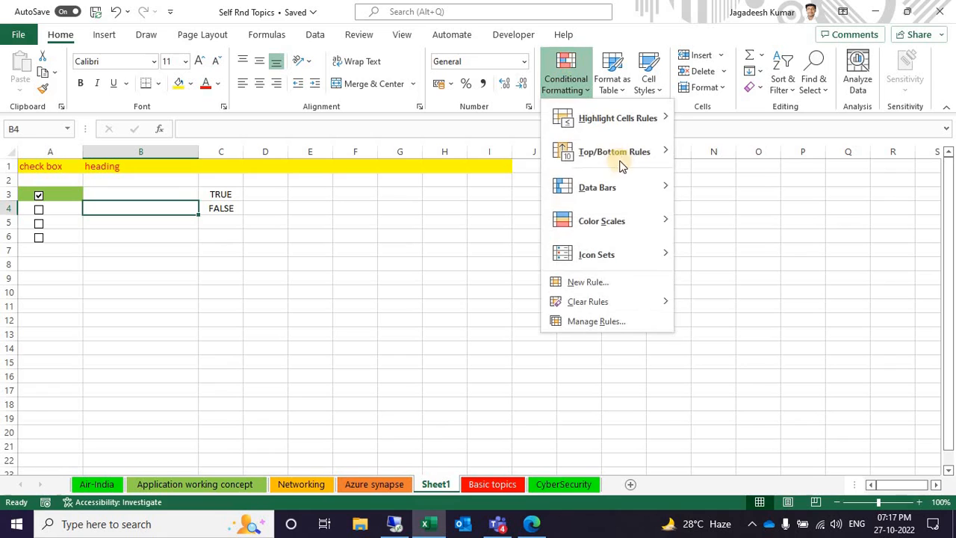
left_click(615, 280)
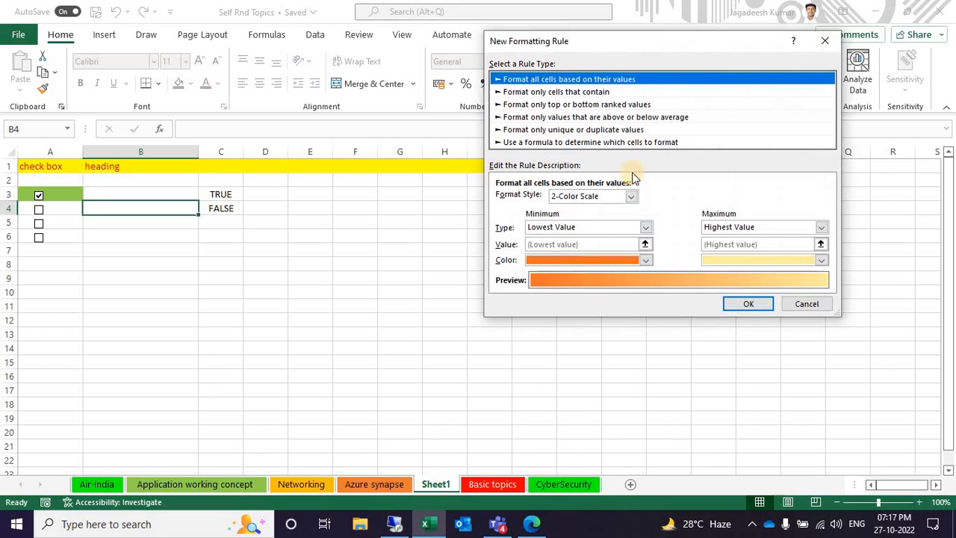
left_click(632, 142)
left_click(647, 200)
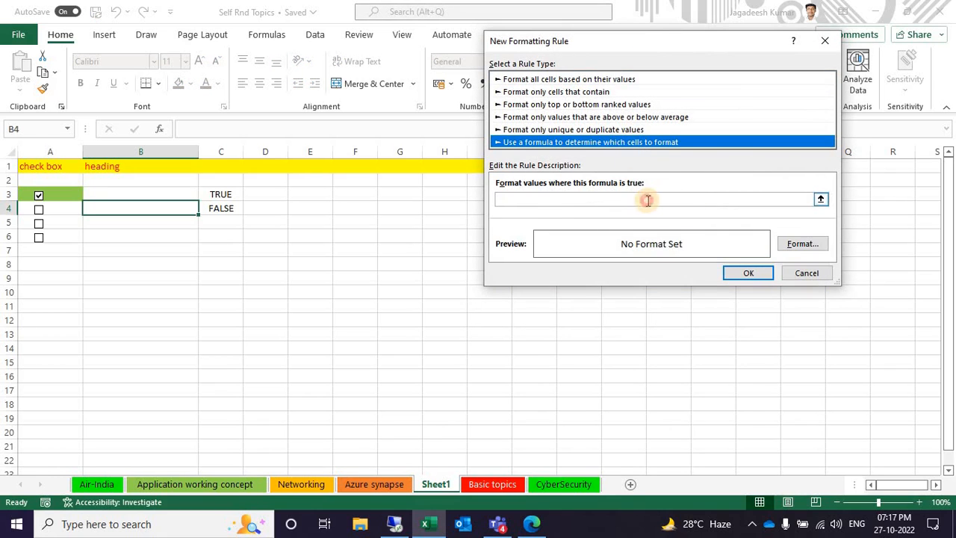
left_click(222, 214)
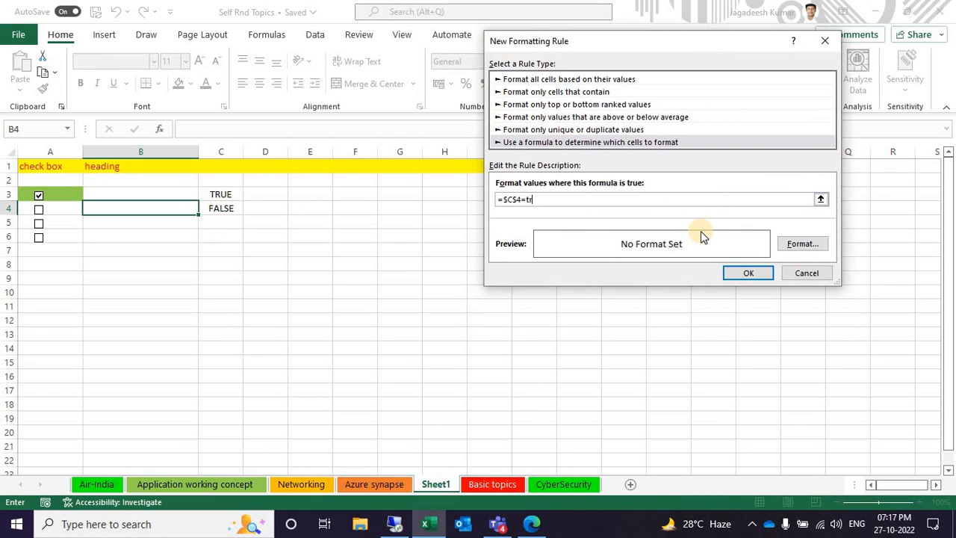
type("=true+")
key("Left")
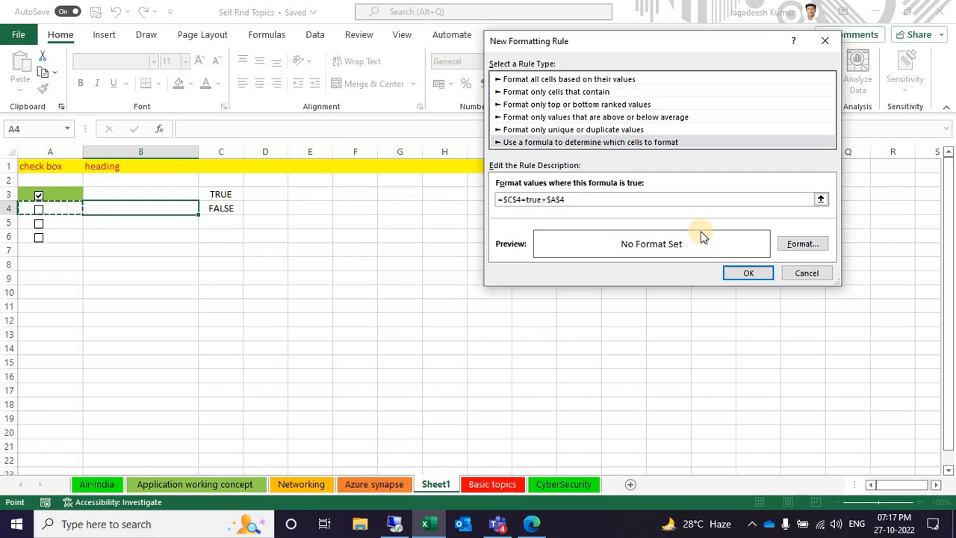
key("BackSpace")
key("BackSpace")
key("BackSpace")
key("BackSpace")
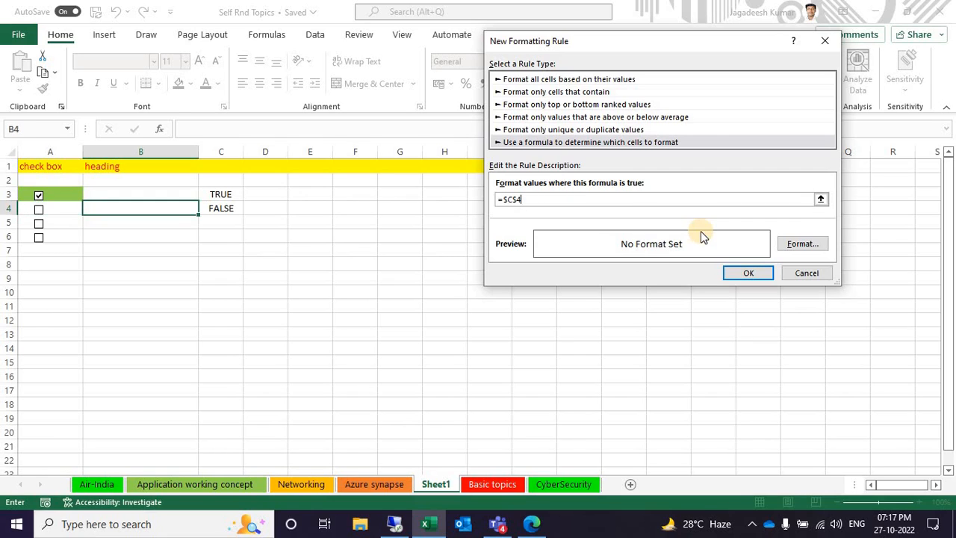
Add cell A4 and the true comparison so that the rule formula reads =$C$4+$A$4=true
type("+")
left_click(59, 209)
type("=")
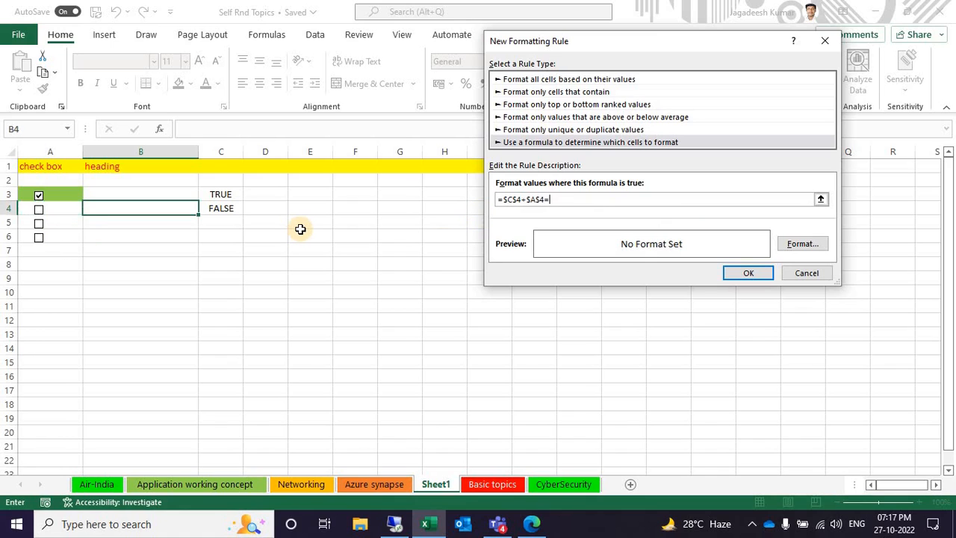
type("true")
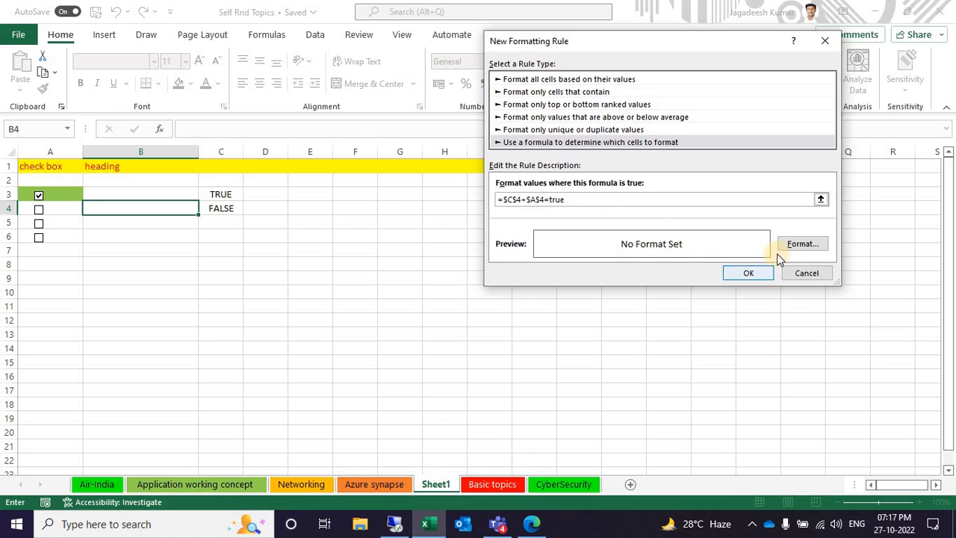
Set the light green standard color as the fill for the =$C$4+$A$4=true rule and apply the rule
left_click(803, 243)
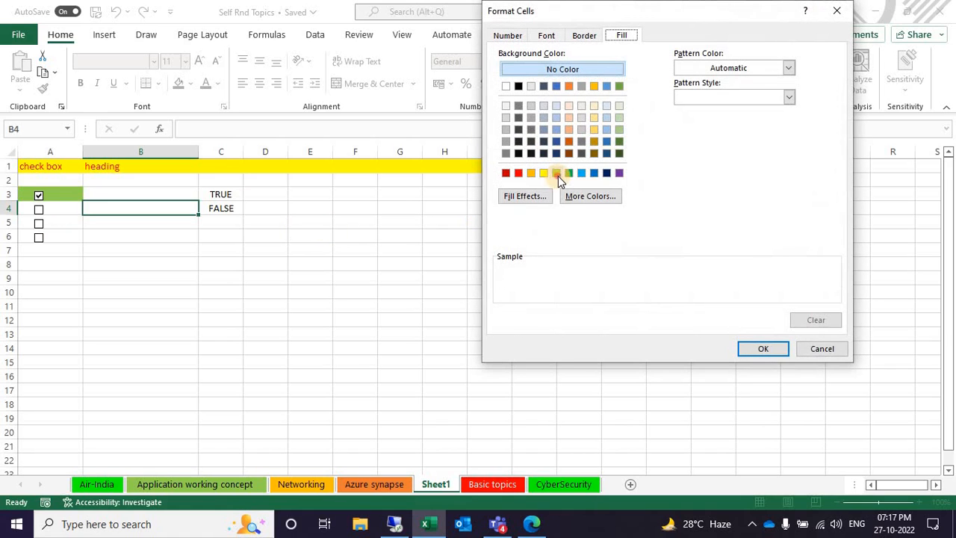
left_click(557, 173)
left_click(769, 350)
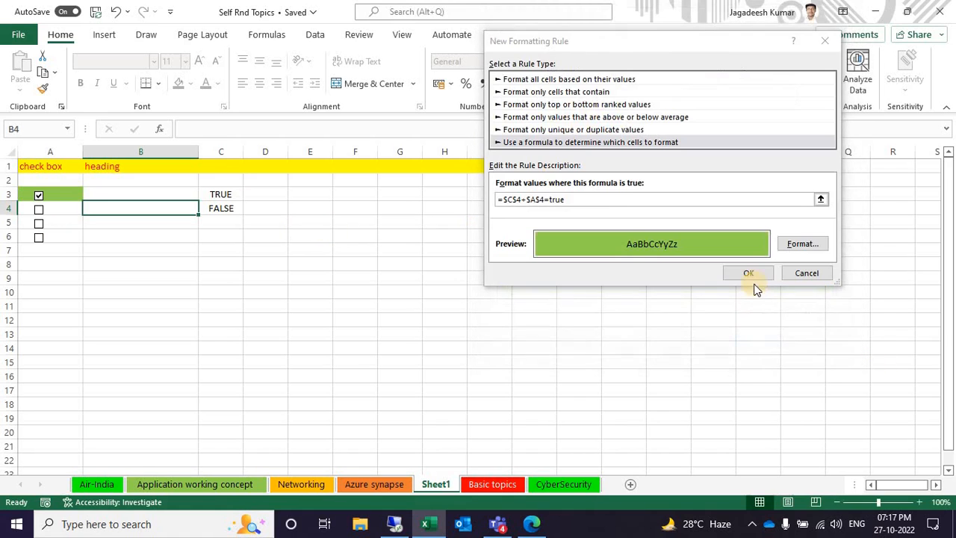
left_click(750, 277)
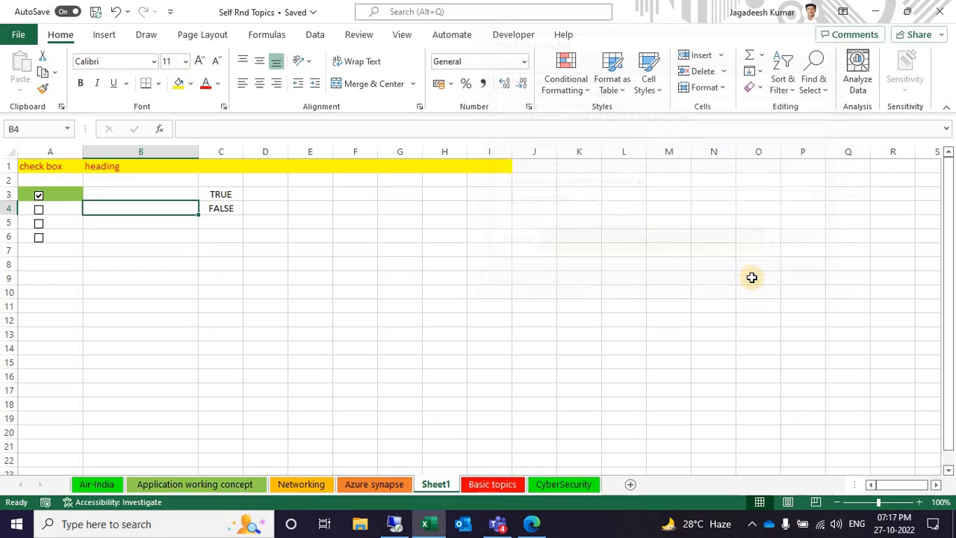
Tick and untick the check box in A4 to test the highlighting rule on B4
left_click(39, 211)
left_click(39, 210)
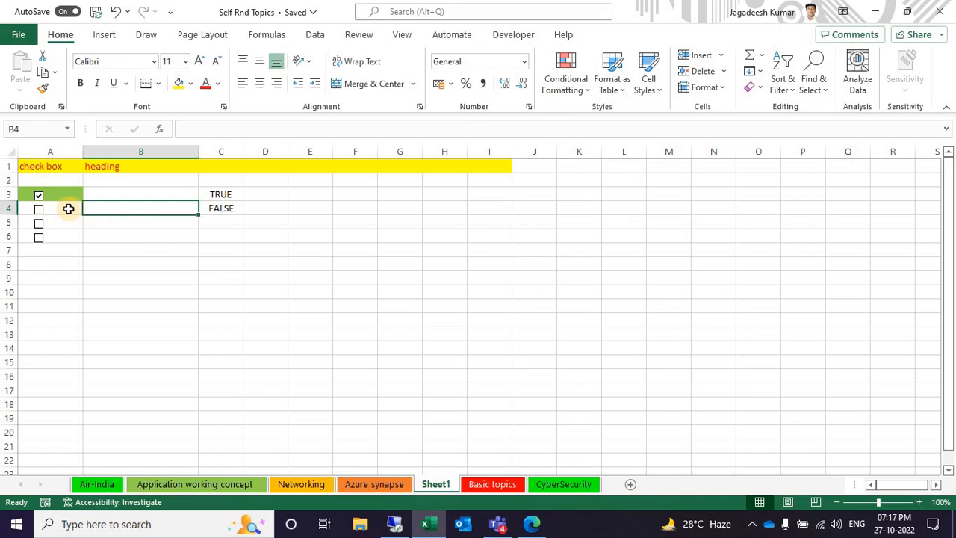
left_click(68, 210)
Start another formula-based conditional formatting rule for cell B4 with the formula =$C$4
left_click(99, 209)
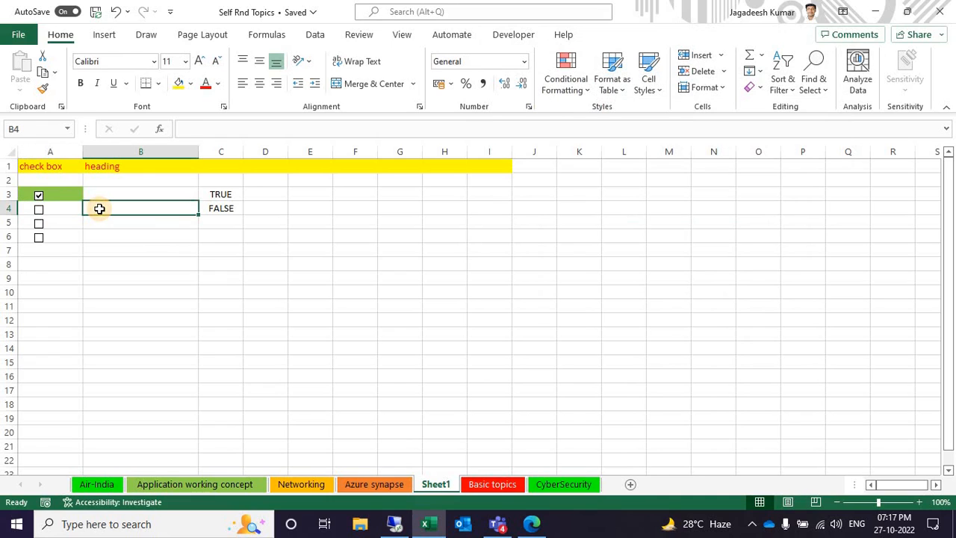
left_click(568, 73)
left_click(588, 282)
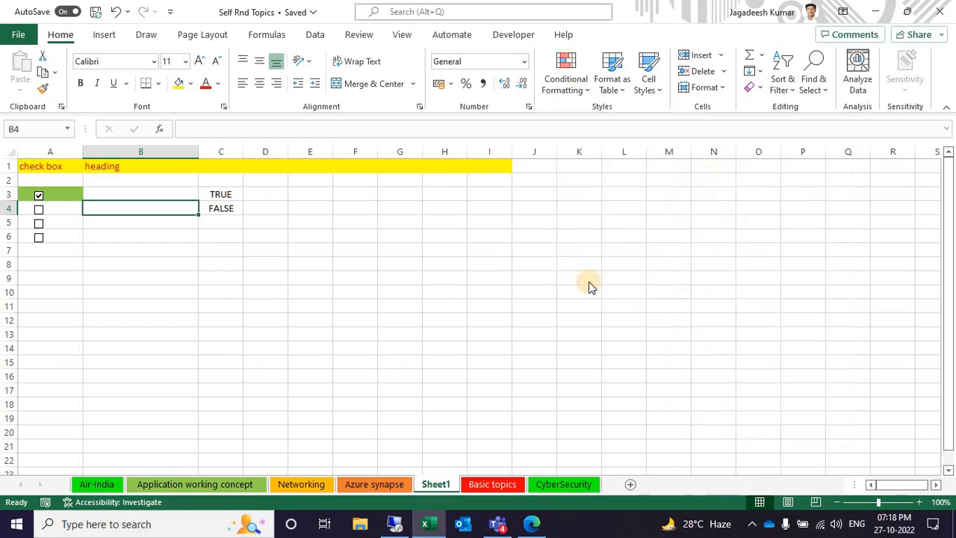
left_click(570, 127)
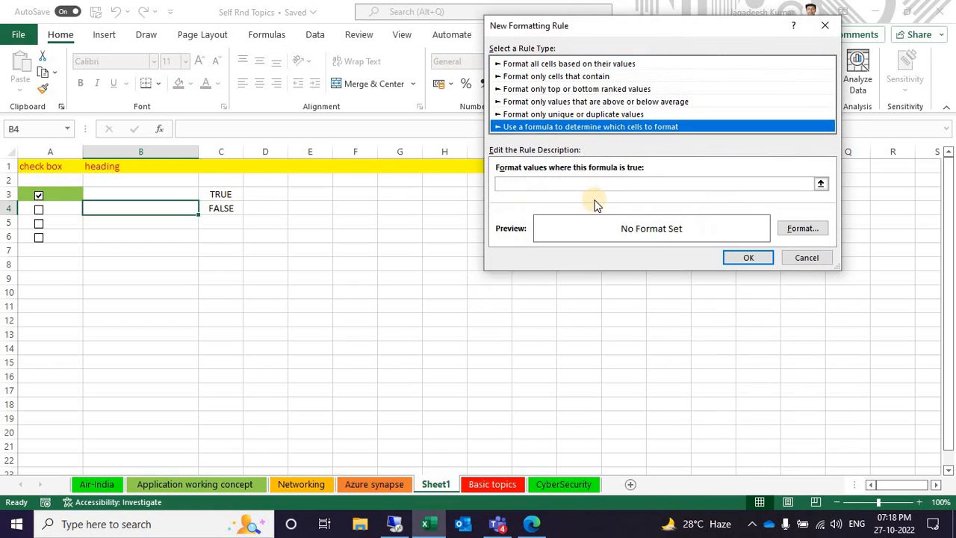
left_click(571, 183)
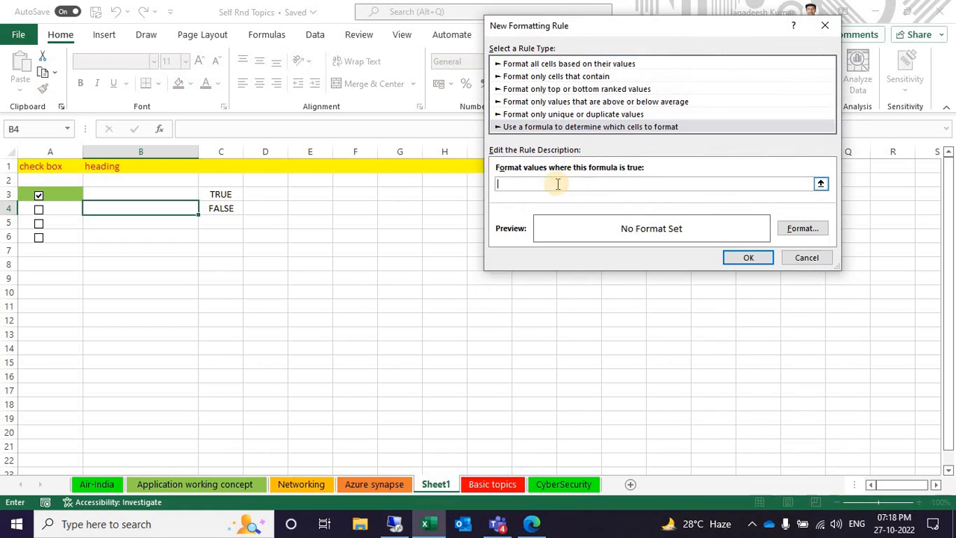
left_click(213, 215)
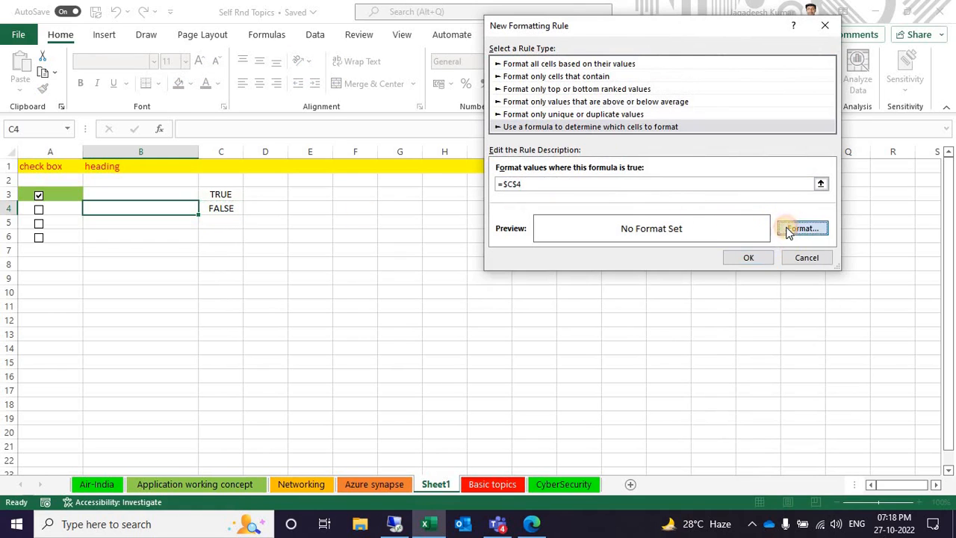
Set the light green standard color as the fill for the =$C$4 rule and apply the rule
left_click(796, 229)
left_click(562, 173)
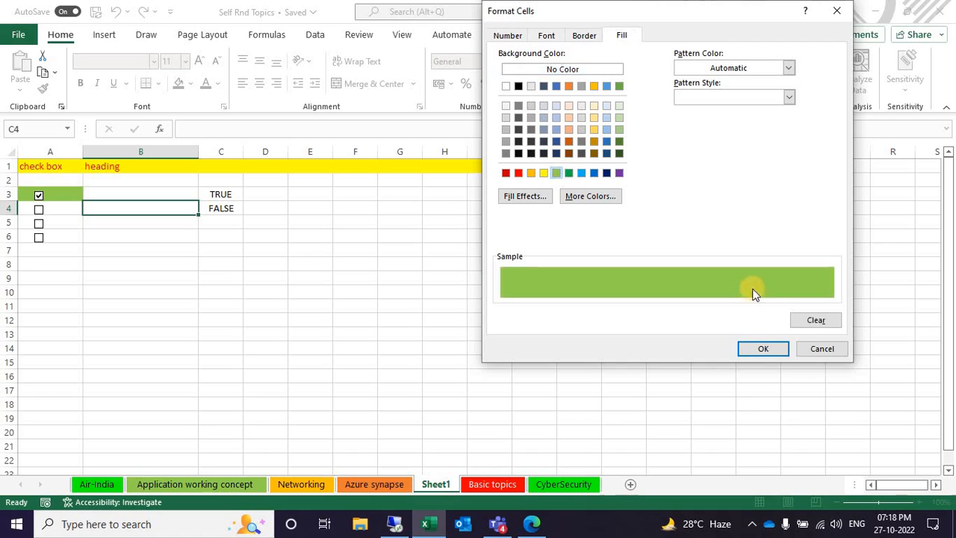
left_click(762, 349)
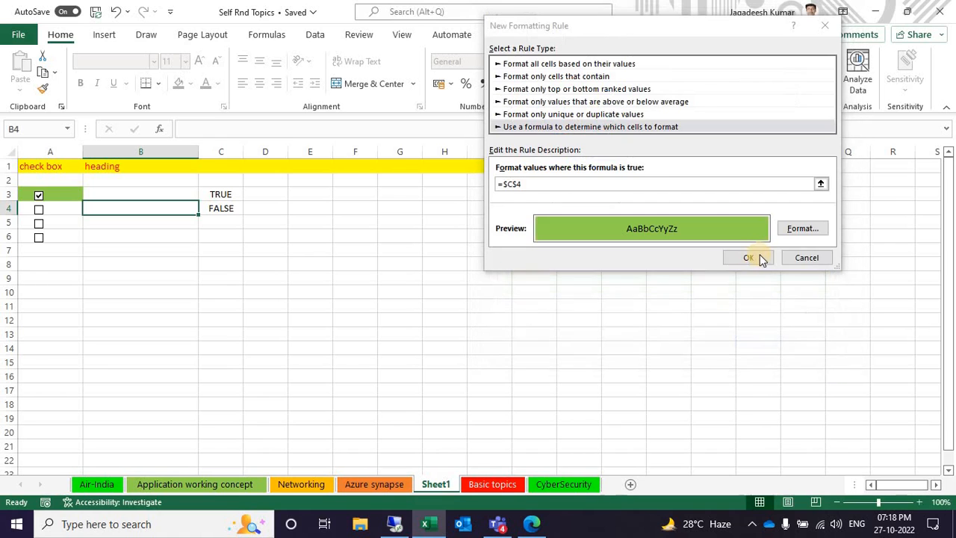
left_click(756, 257)
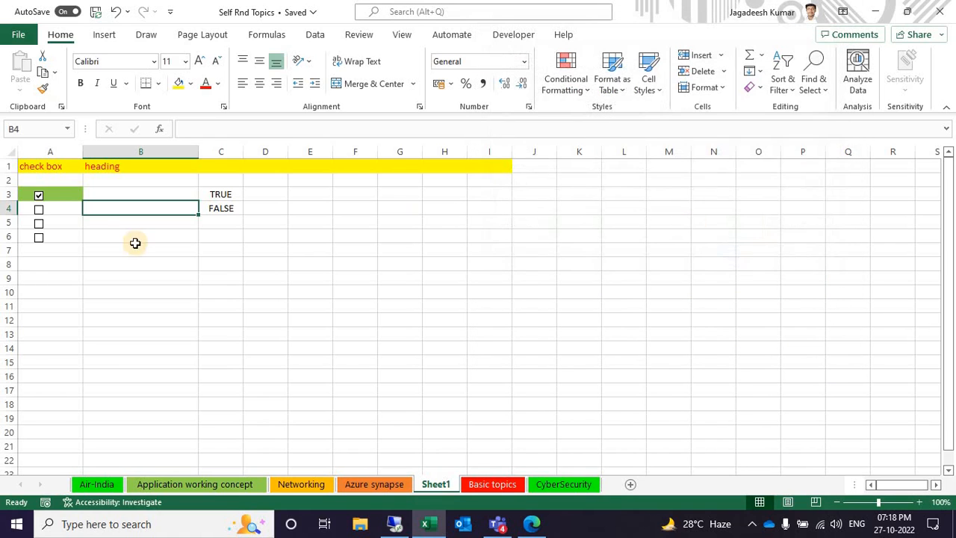
Toggle the check box in A4 to test B4's highlighting, leave it ticked, and inspect cells C4 and B4
left_click(38, 210)
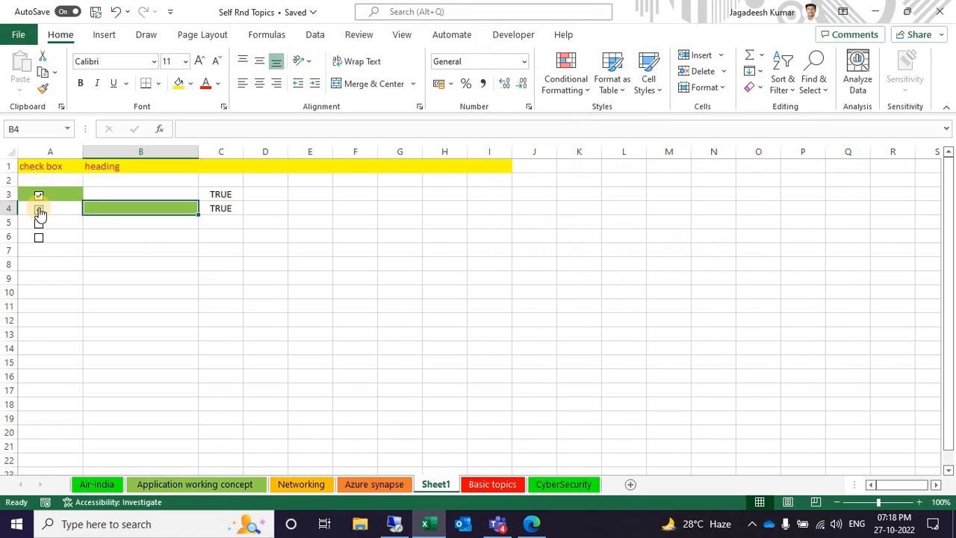
left_click(39, 210)
left_click(39, 210)
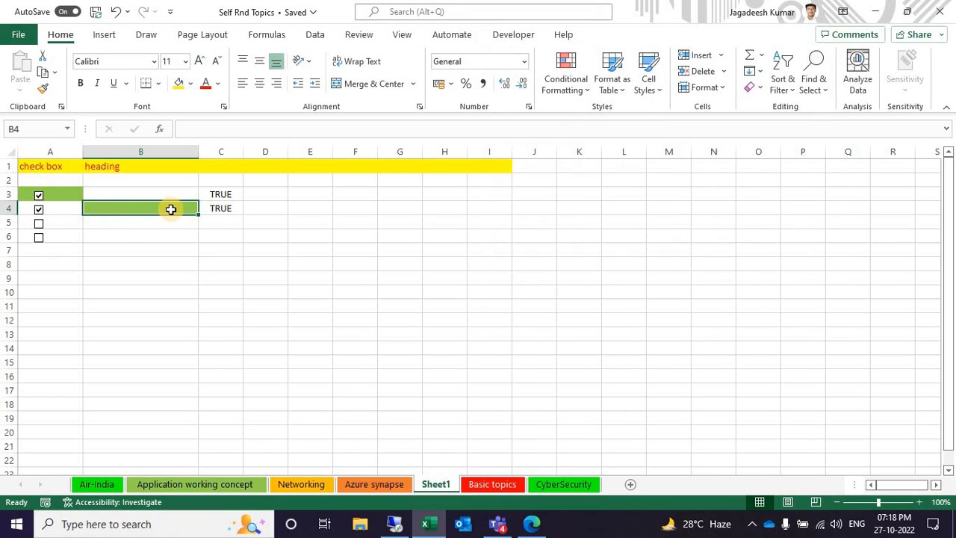
left_click(223, 213)
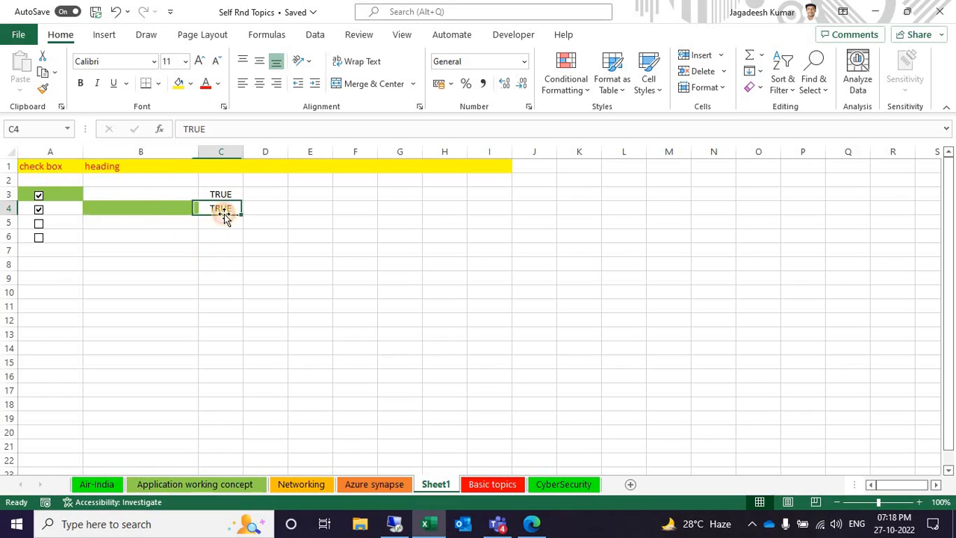
left_click(144, 206)
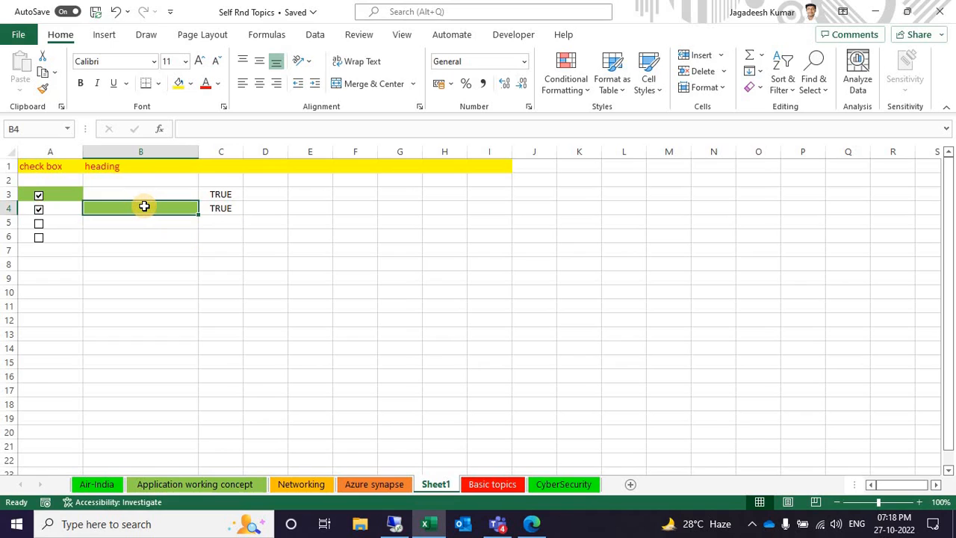
left_click(462, 349)
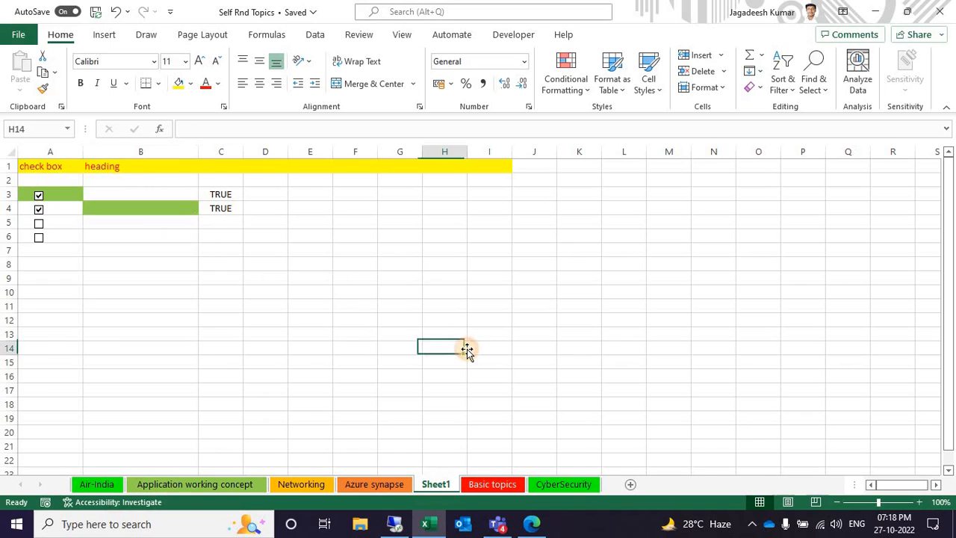
type("s")
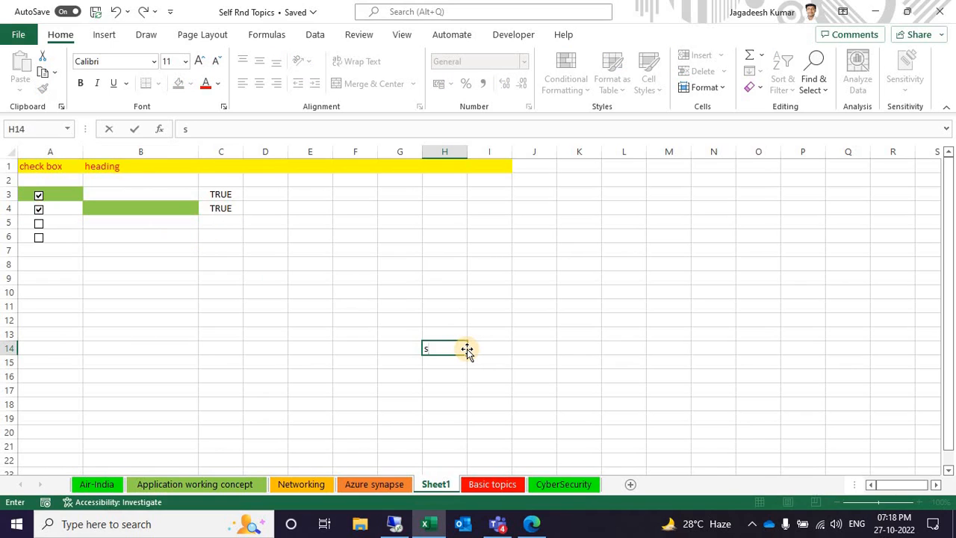
left_click(366, 323)
type("s")
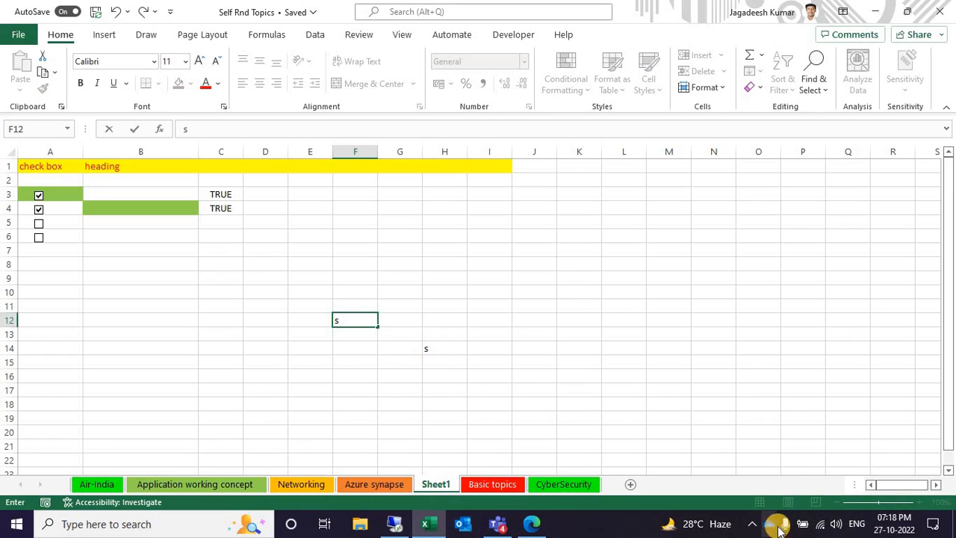
left_click(752, 524)
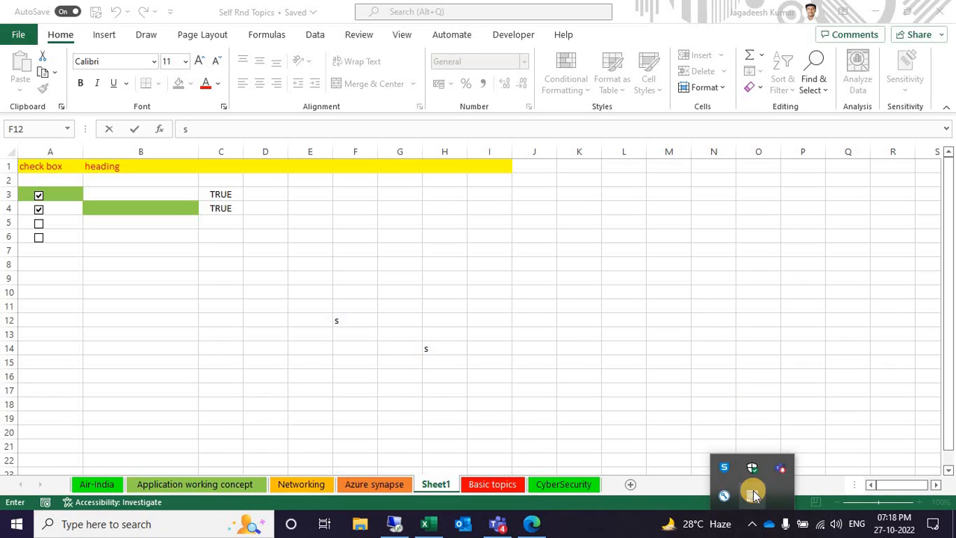
left_click(662, 429)
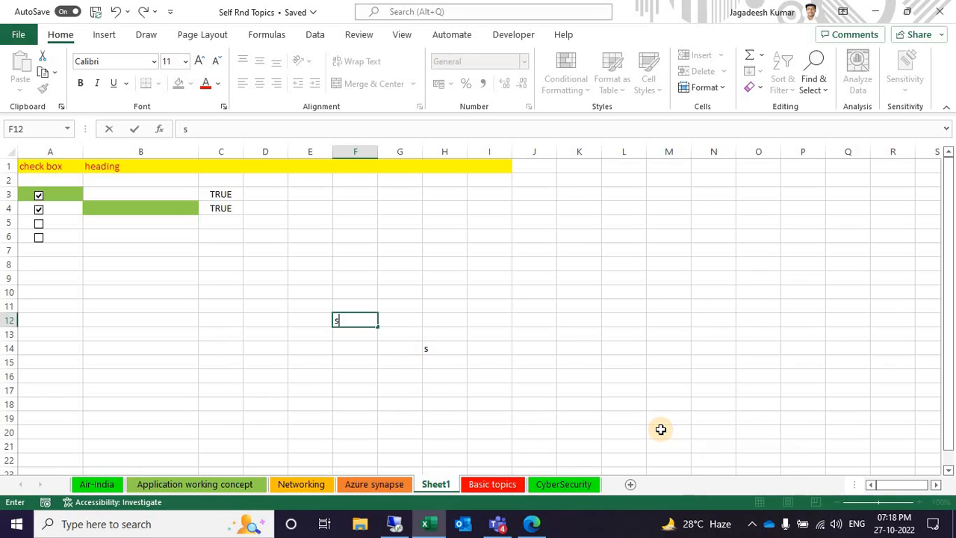